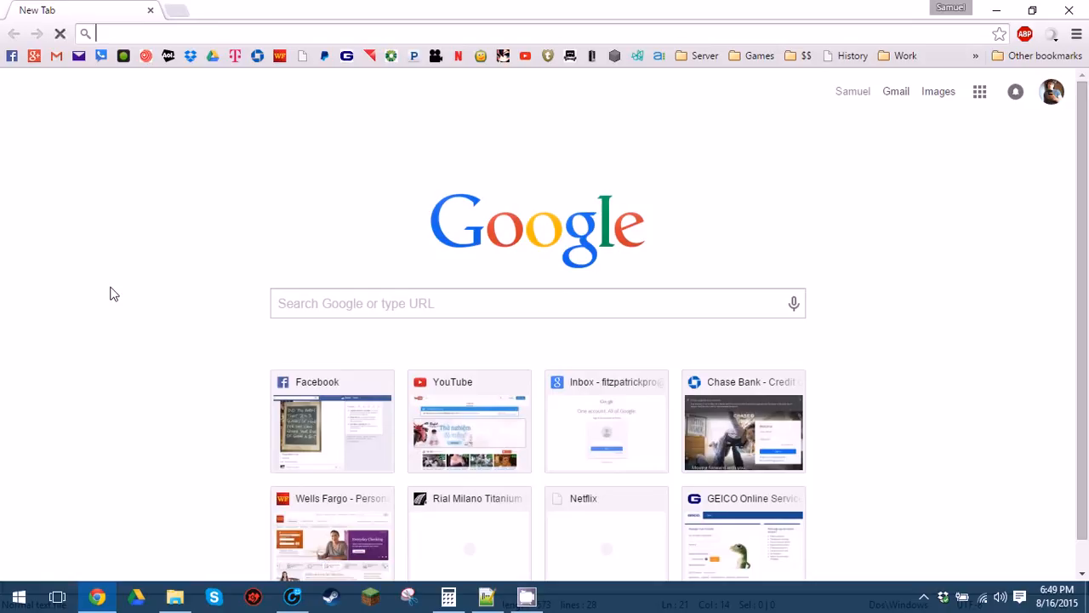
# Run a Google search for 'mcmyadmin' from a new Chrome tab.
pyautogui.write('mcmyadmin')
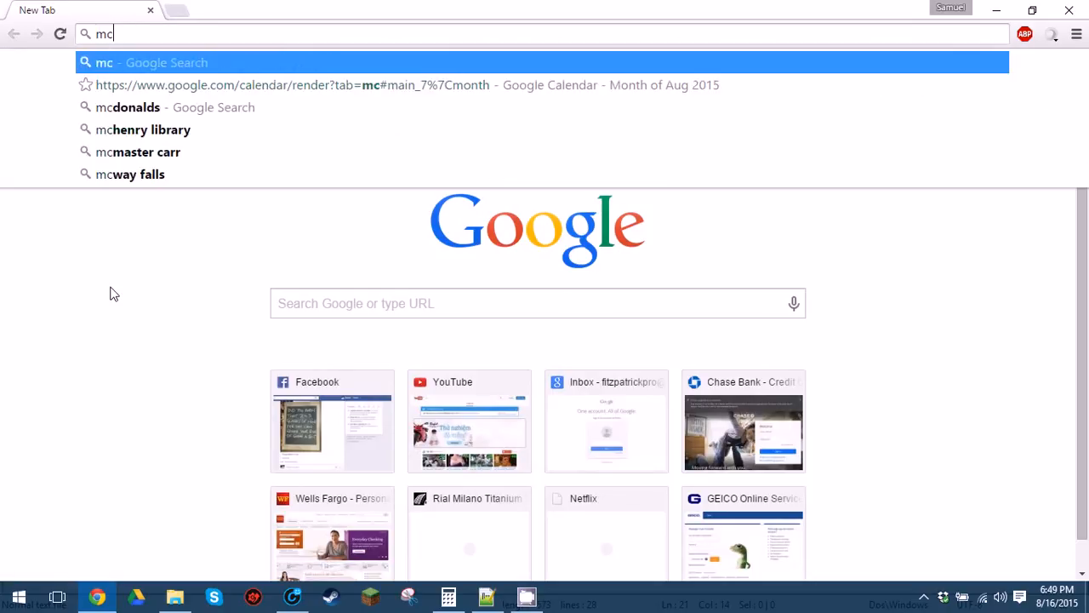
pyautogui.press('Return')
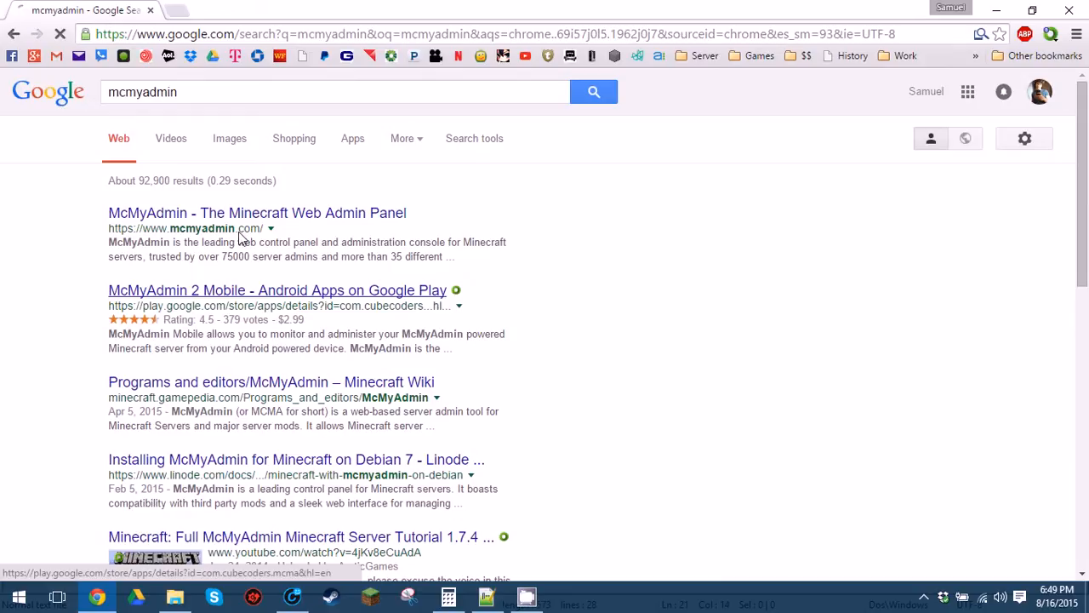
# Open the official McMyAdmin site and go to its McMyAdmin 2 download page for Windows.
pyautogui.click(242, 218)
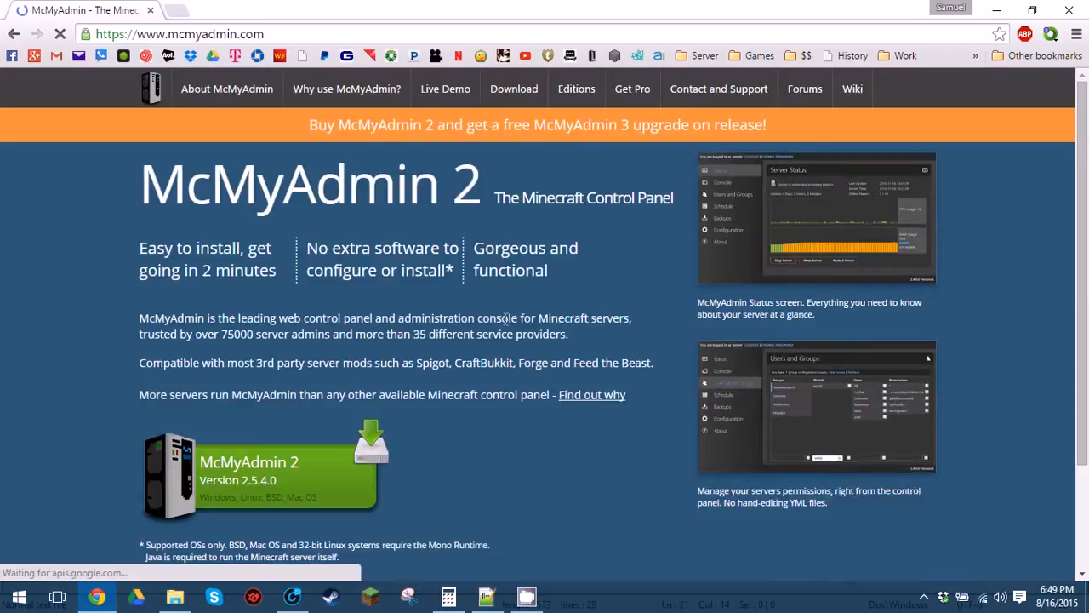
pyautogui.scroll(-1, 306, 397)
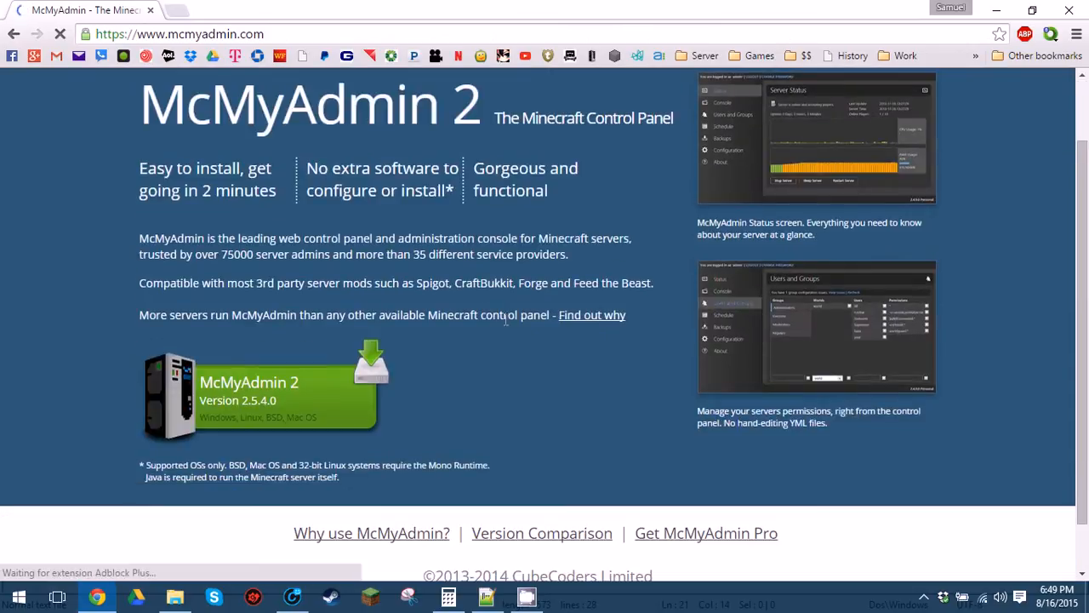
pyautogui.click(304, 402)
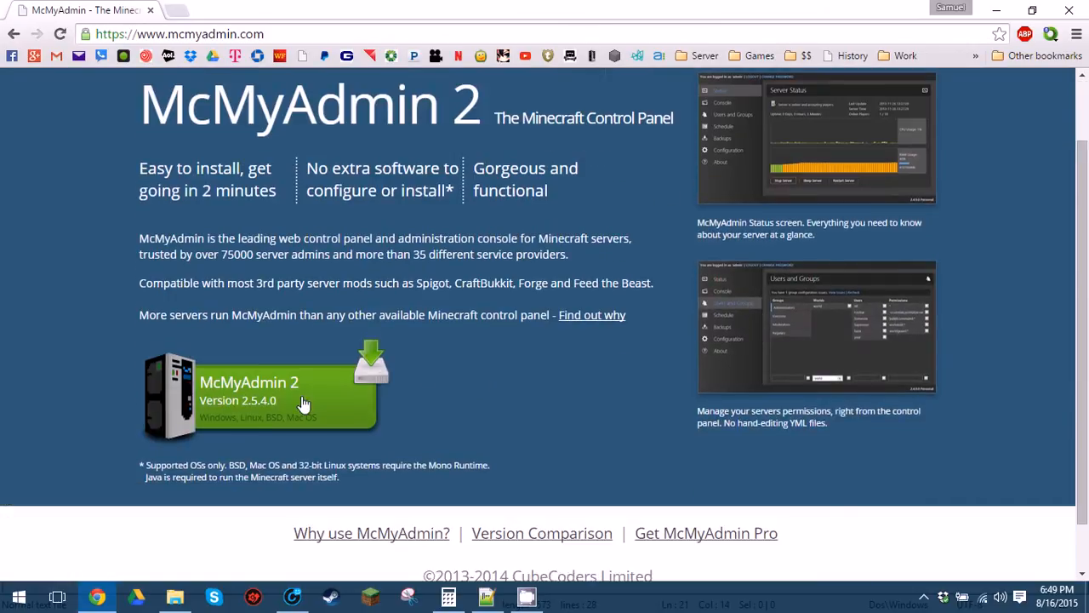
pyautogui.scroll(1, 479, 379)
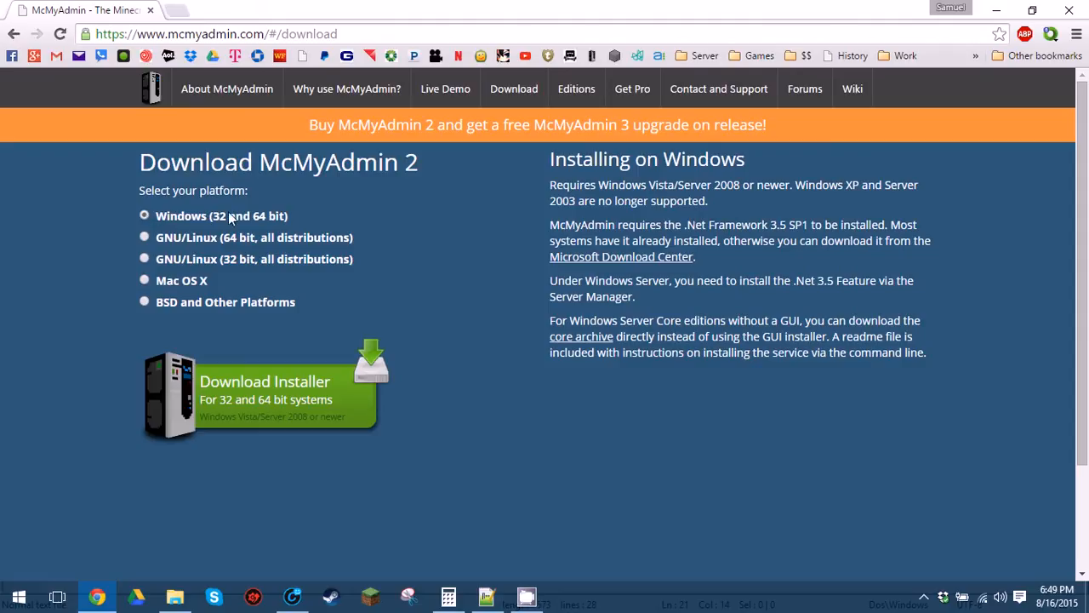
# Download the Windows installer MCMA2_Installer (1).exe and run it.
pyautogui.click(288, 400)
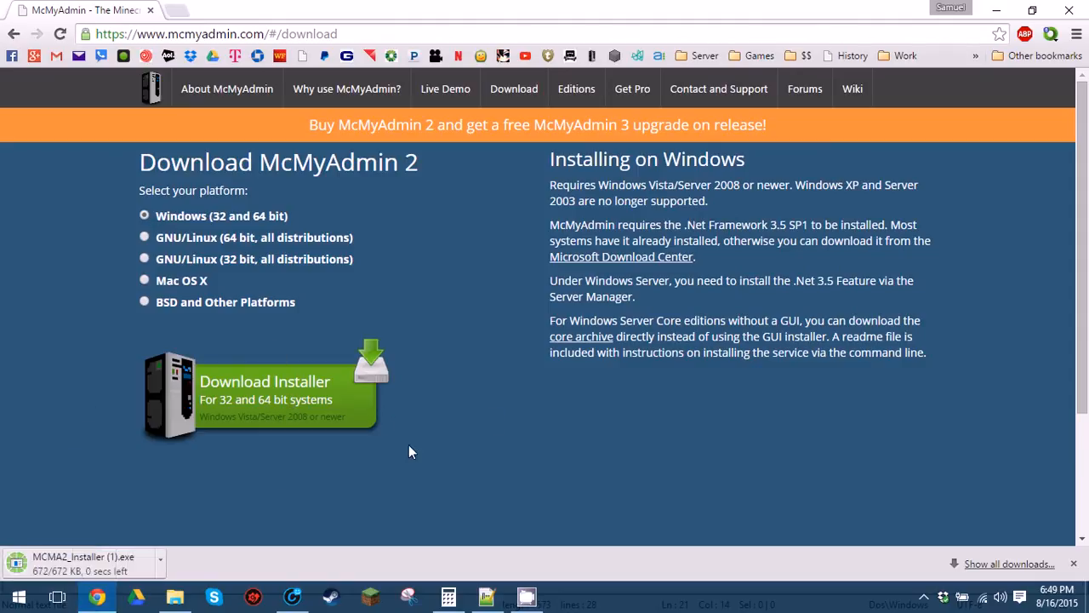
pyautogui.click(118, 565)
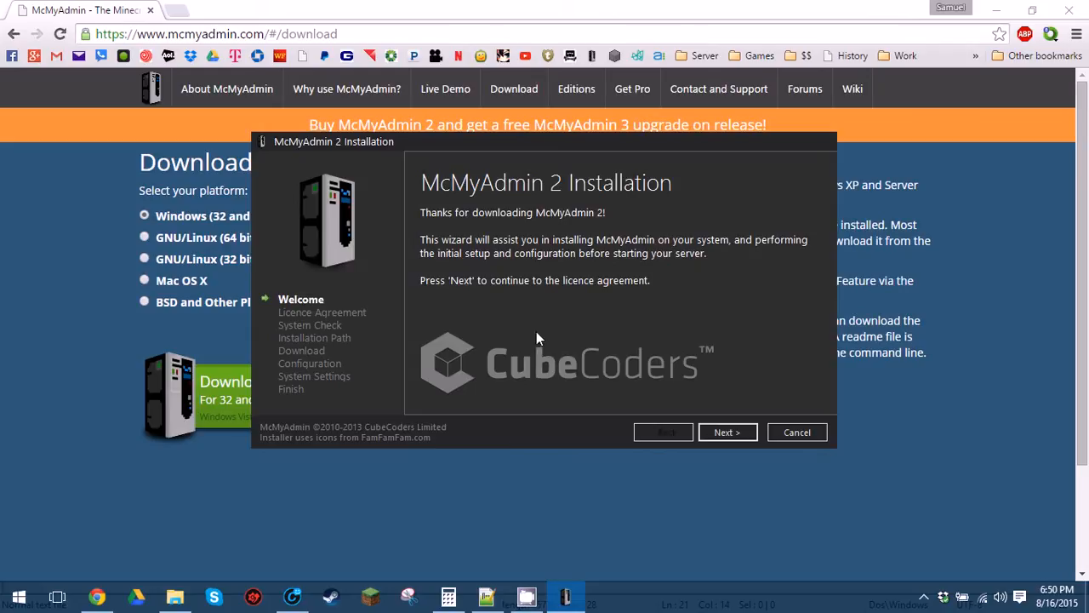
# Accept the McMyAdmin 2 licence terms and proceed to the System Check.
pyautogui.click(724, 432)
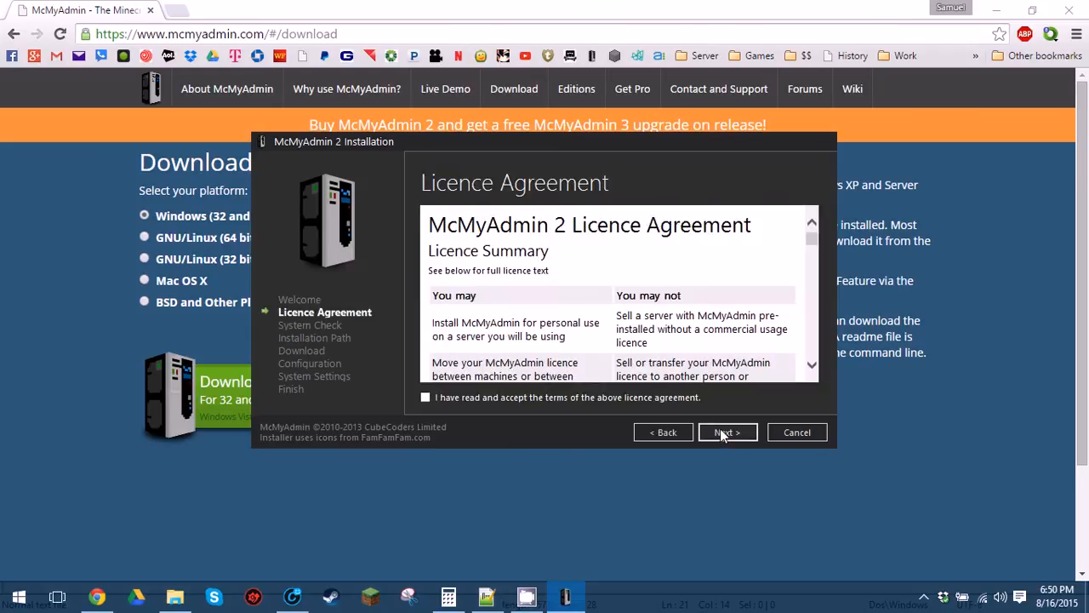
pyautogui.click(613, 397)
pyautogui.scroll(-1, 746, 316)
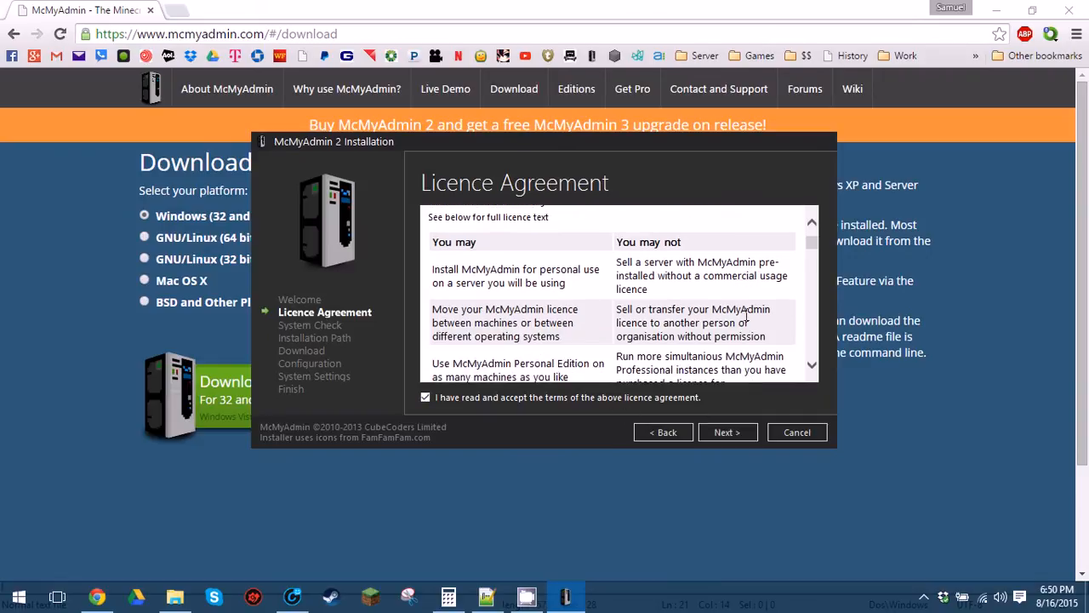
pyautogui.scroll(-6, 746, 317)
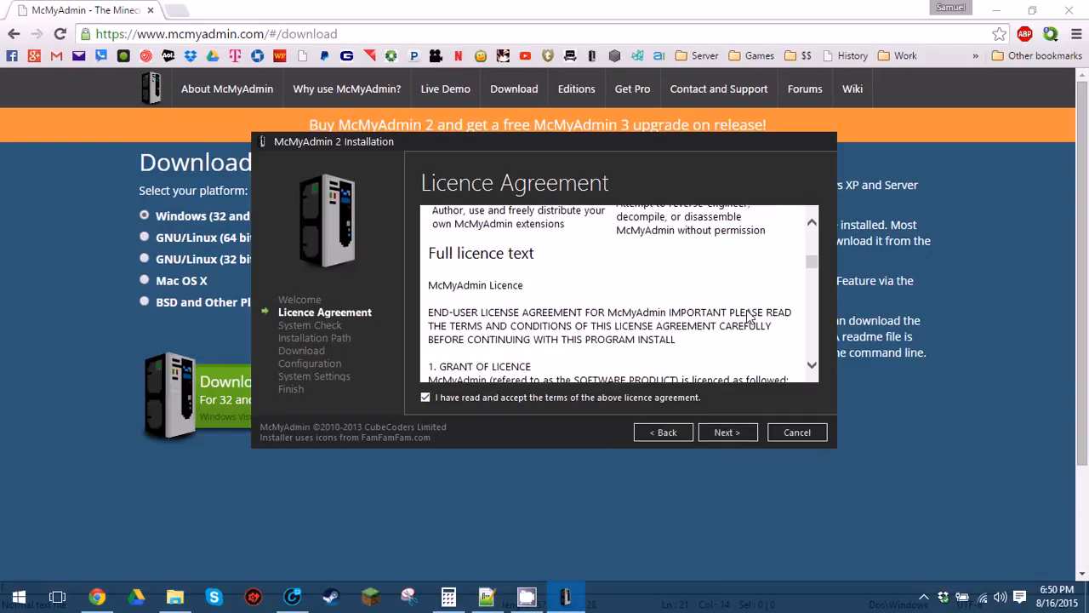
pyautogui.scroll(-7, 747, 317)
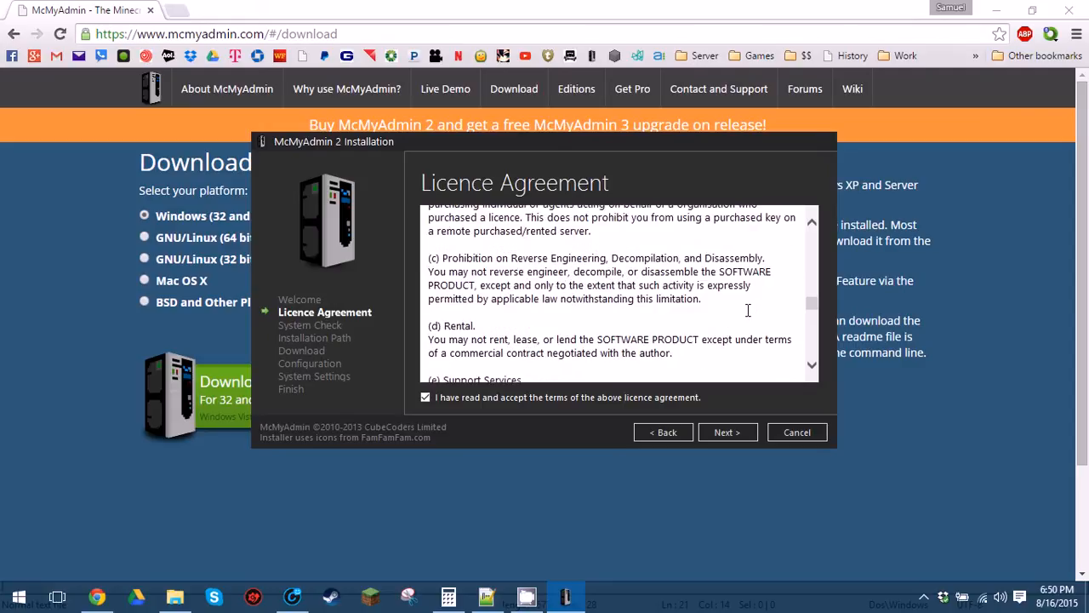
pyautogui.scroll(-4, 747, 310)
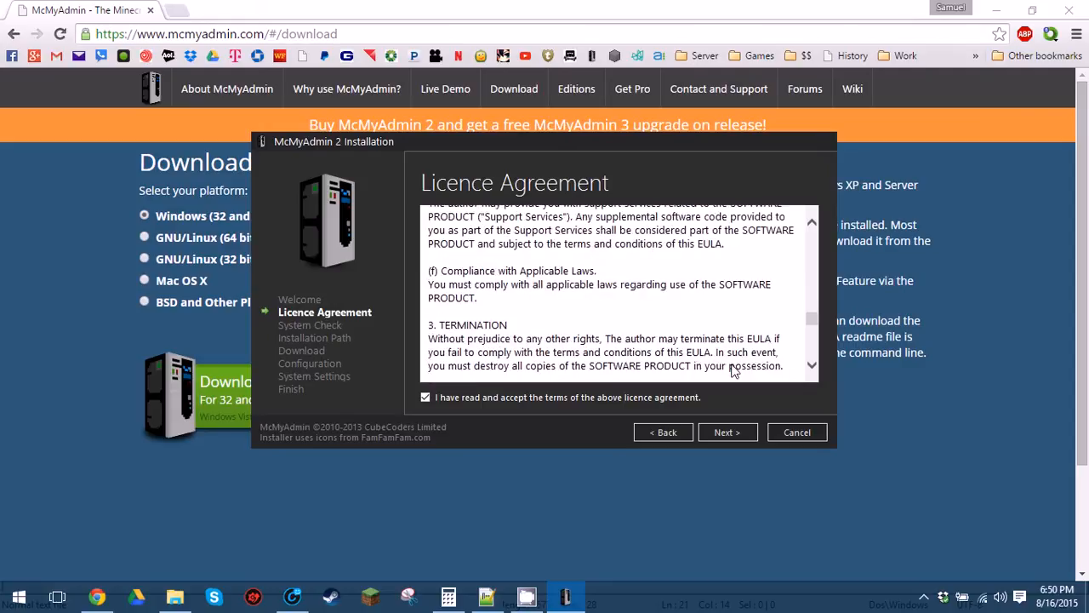
pyautogui.click(737, 432)
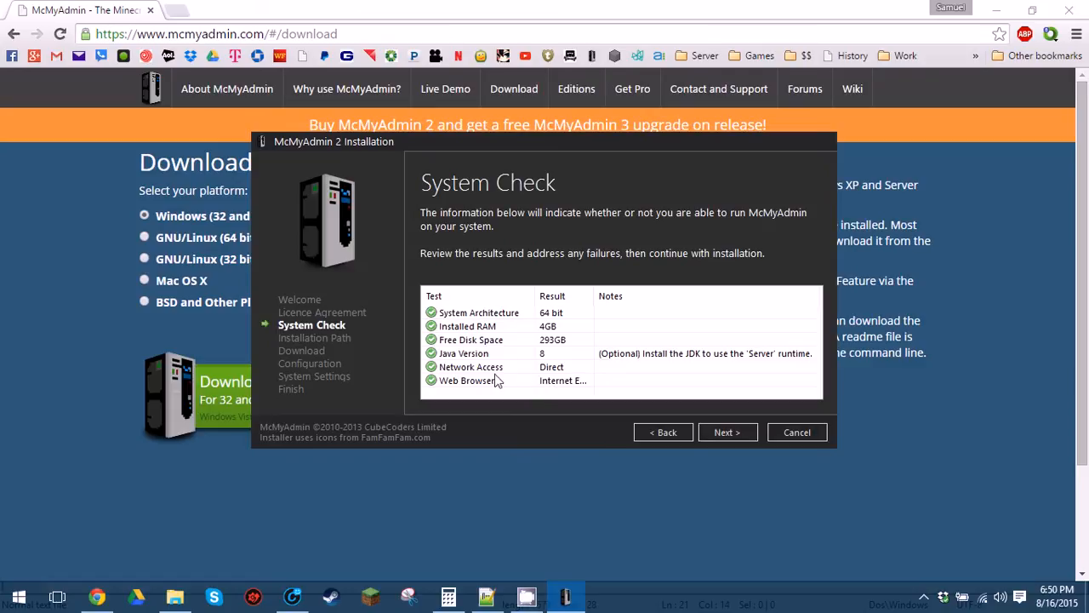
# Review the passing System Check results and continue to the Installation Path step.
pyautogui.click(481, 383)
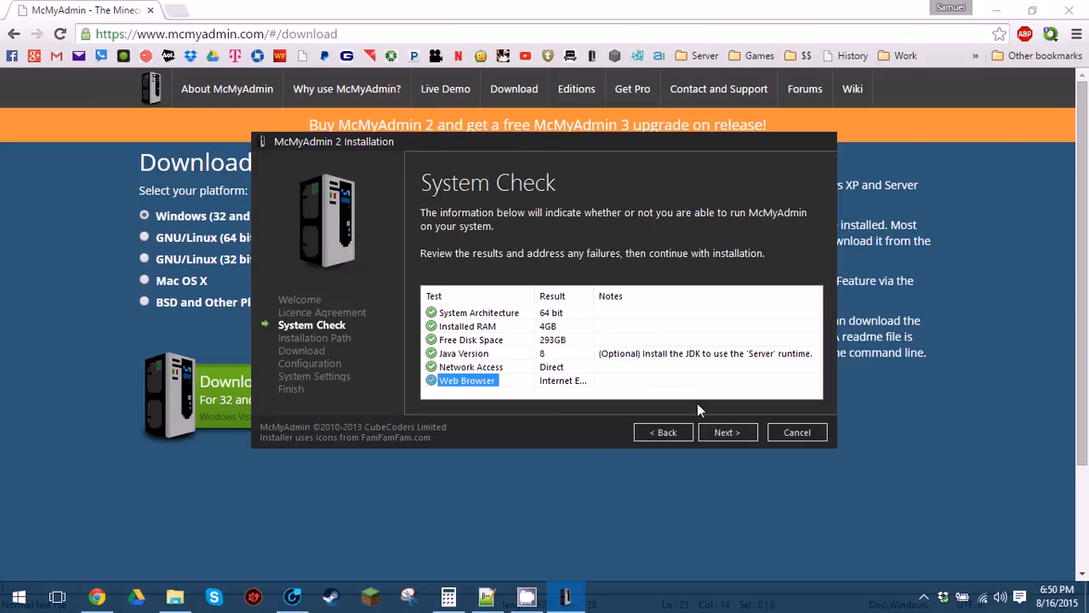
pyautogui.click(726, 433)
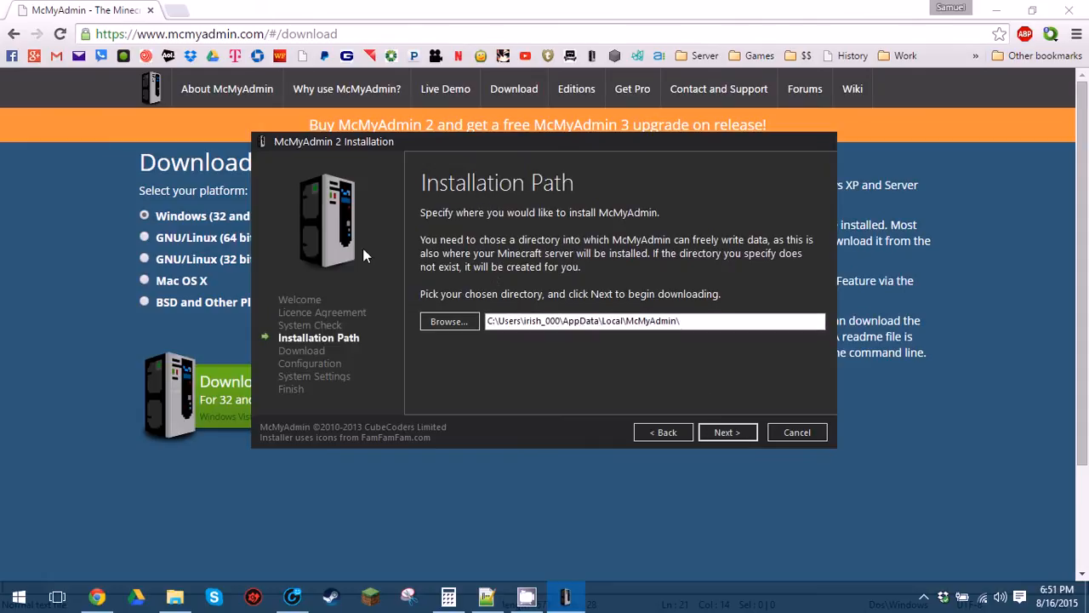
# Install to a new McMyAdmin folder on the Server (S:) drive (S:\McMyAdmin) and start installing.
pyautogui.click(448, 322)
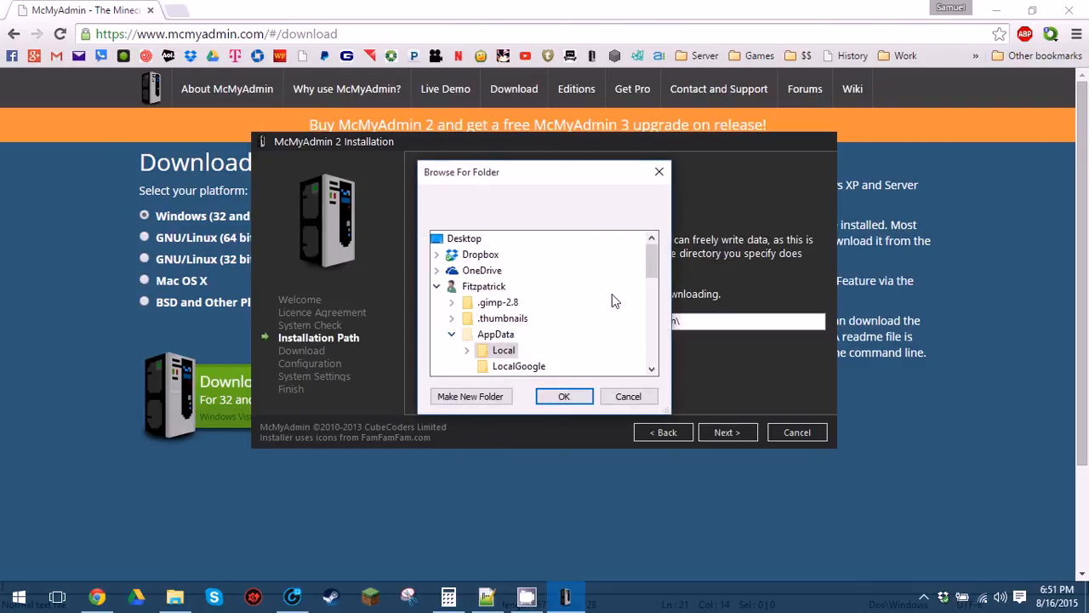
pyautogui.moveTo(652, 257); pyautogui.dragTo(663, 355)
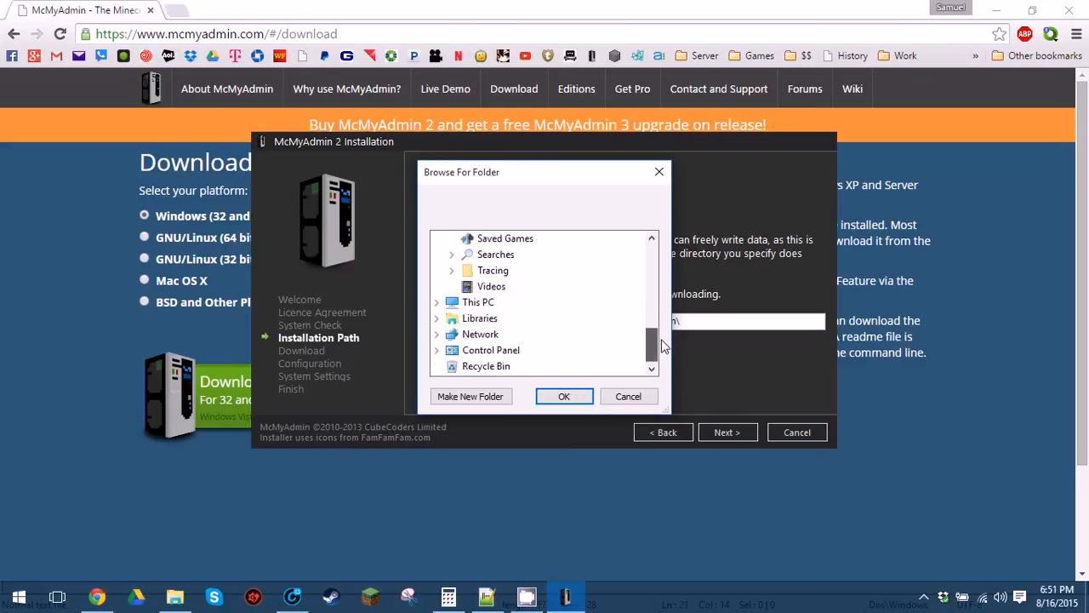
pyautogui.click(479, 307)
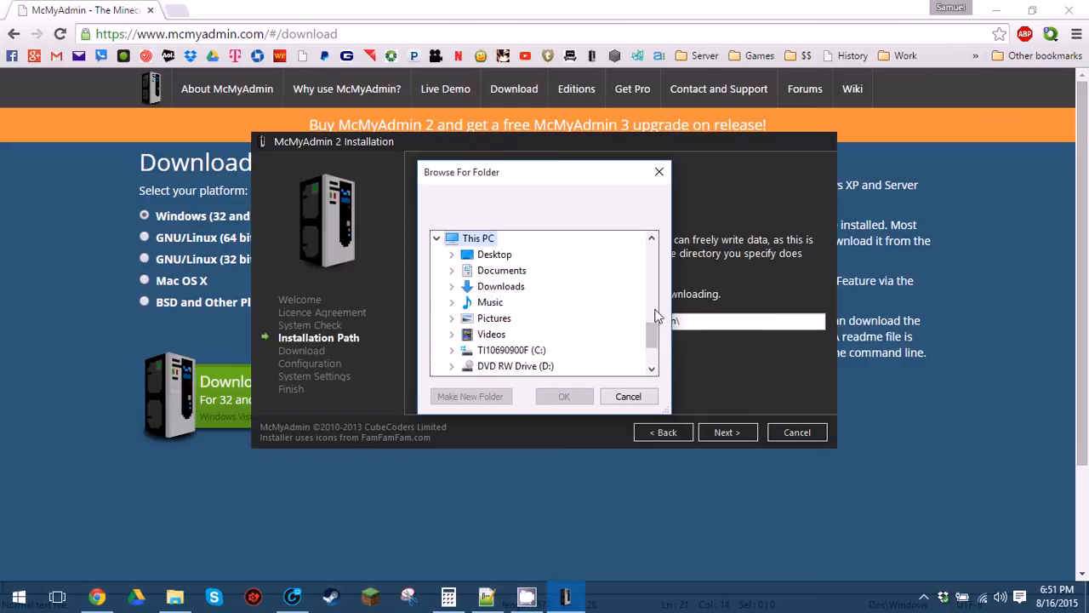
pyautogui.scroll(-1, 652, 339)
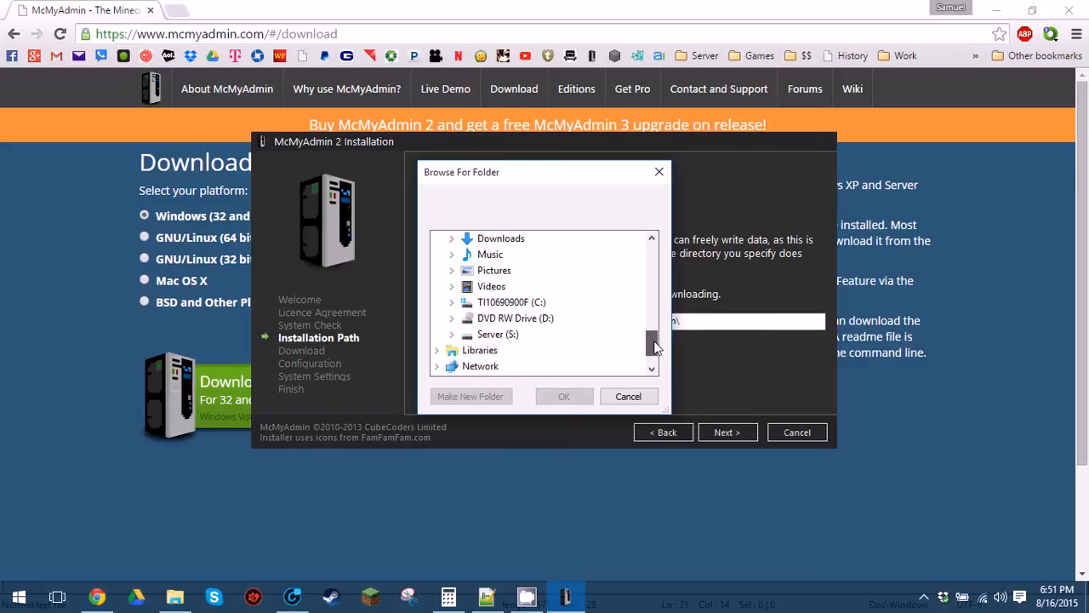
pyautogui.click(508, 337)
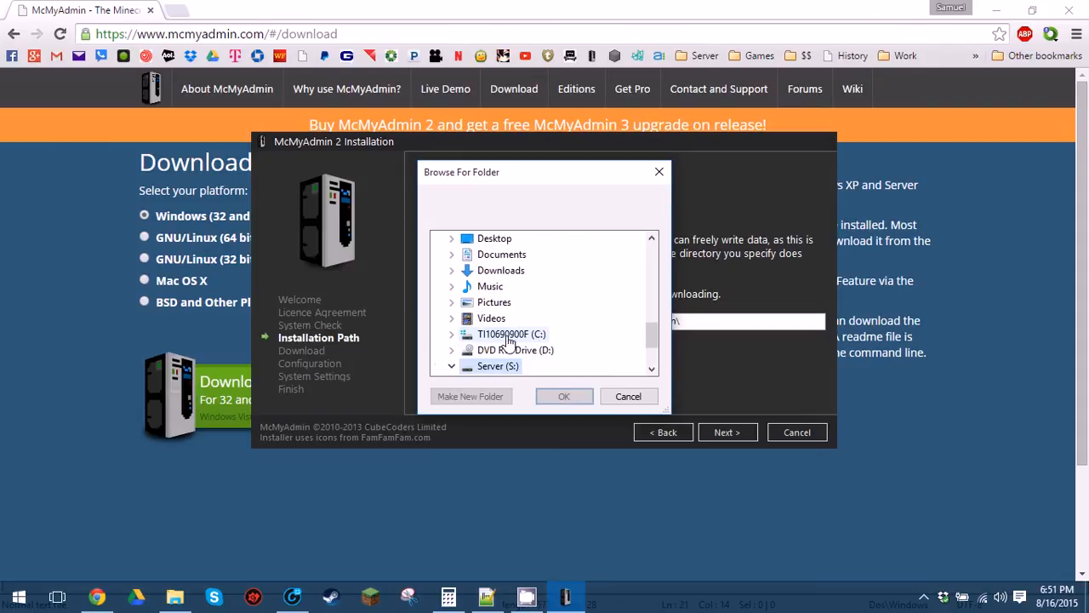
pyautogui.scroll(-2, 655, 347)
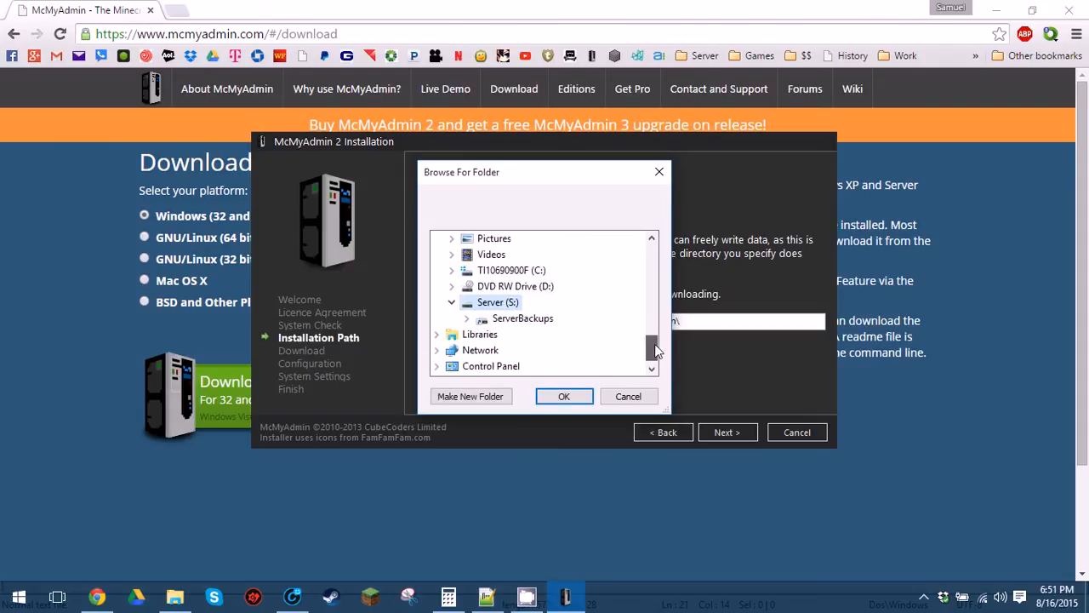
pyautogui.click(471, 396)
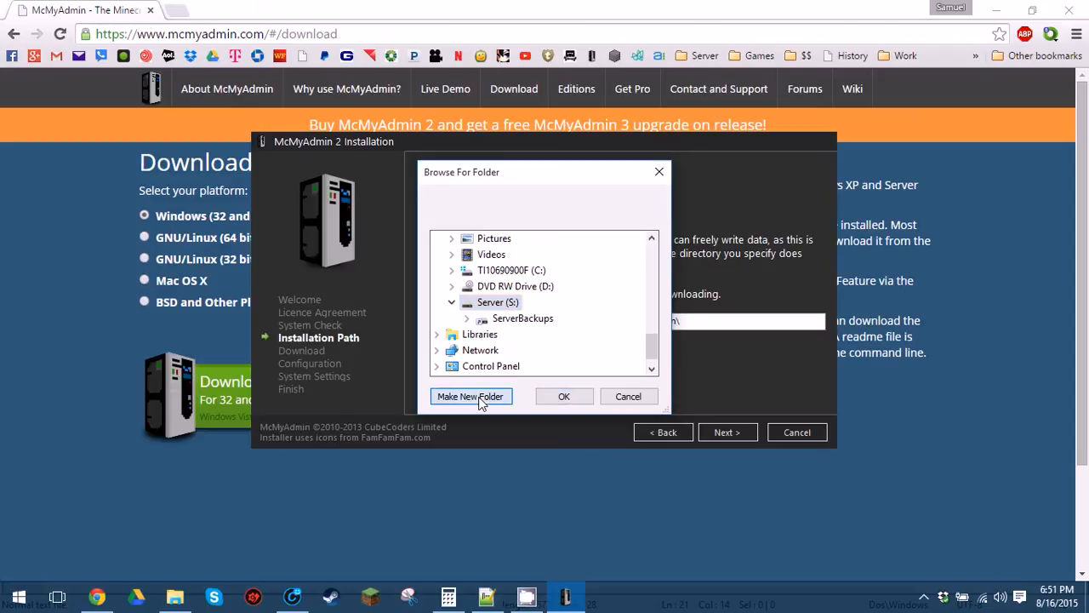
pyautogui.write('M')
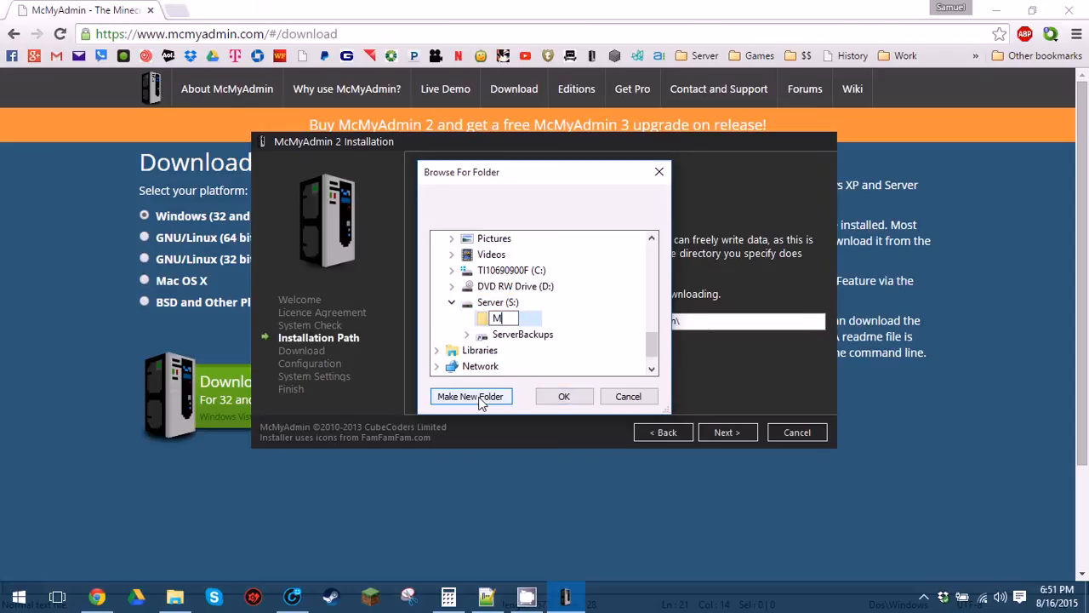
pyautogui.write('cMyAdmin')
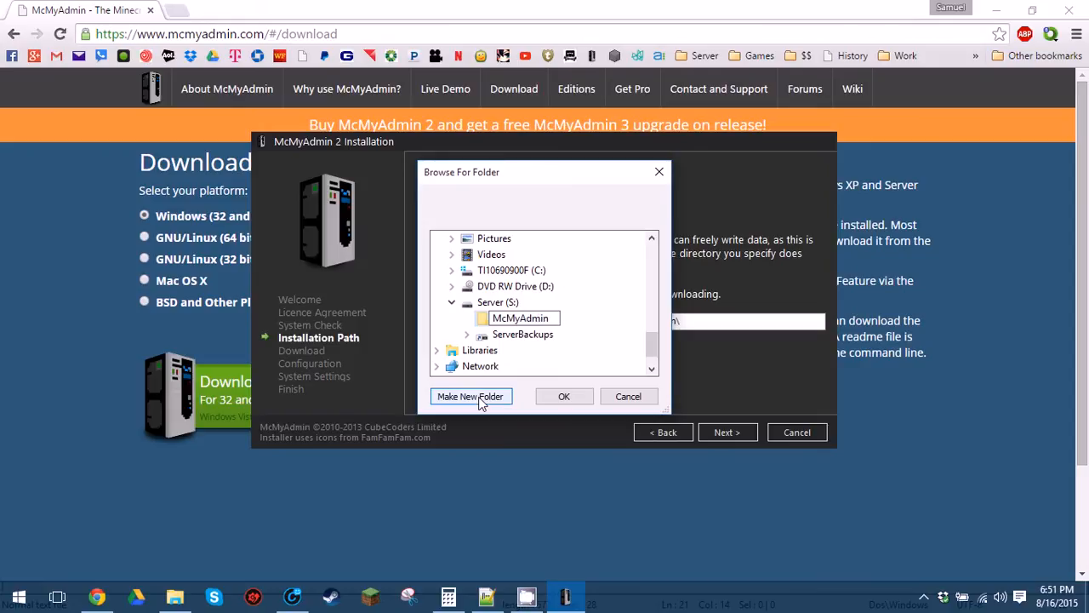
pyautogui.press('Return')
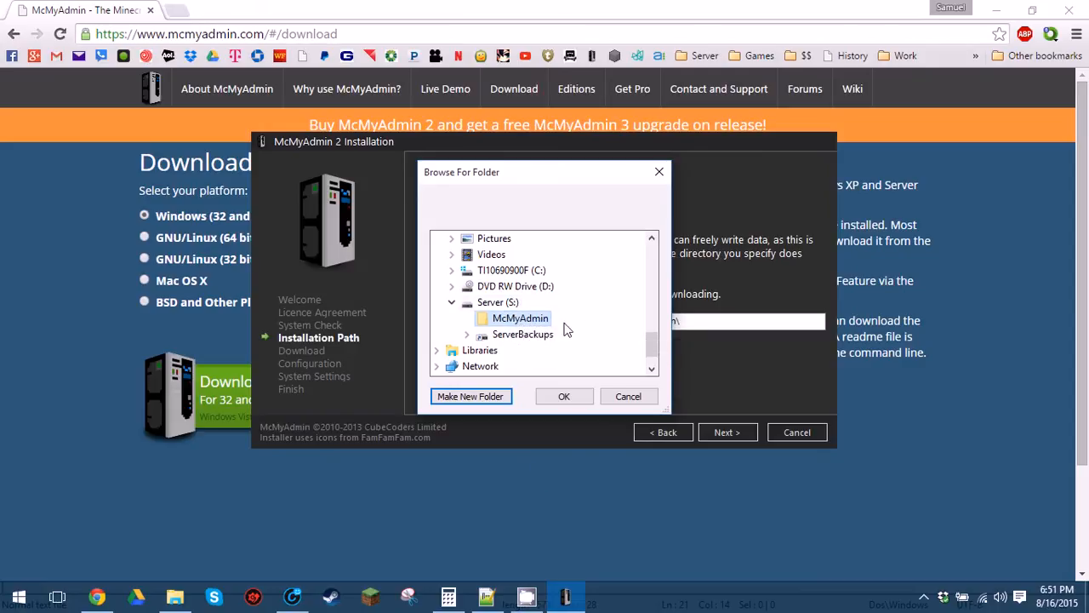
pyautogui.click(565, 400)
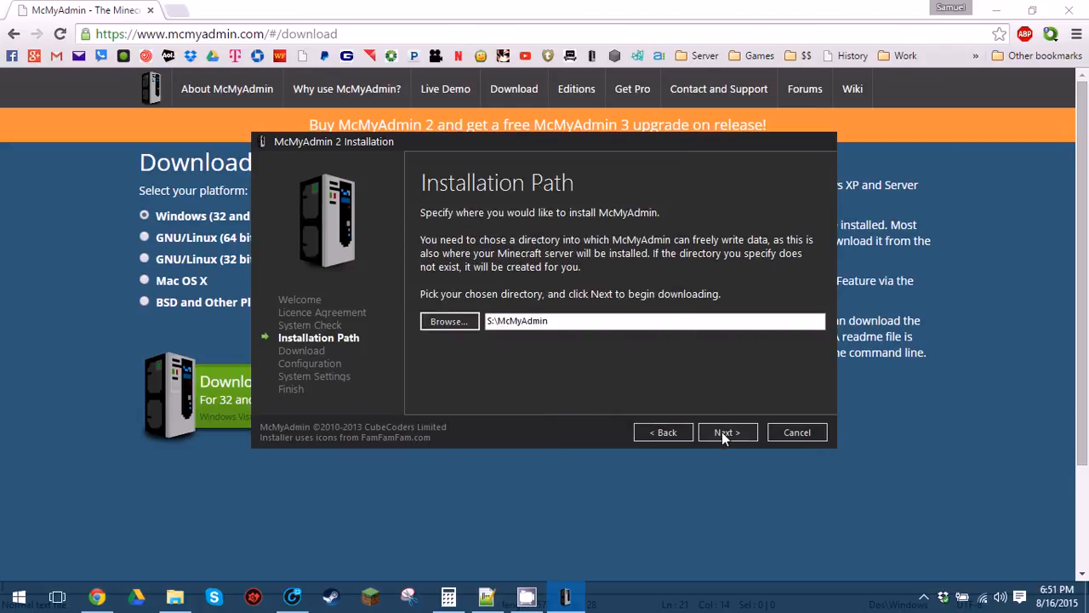
pyautogui.click(722, 431)
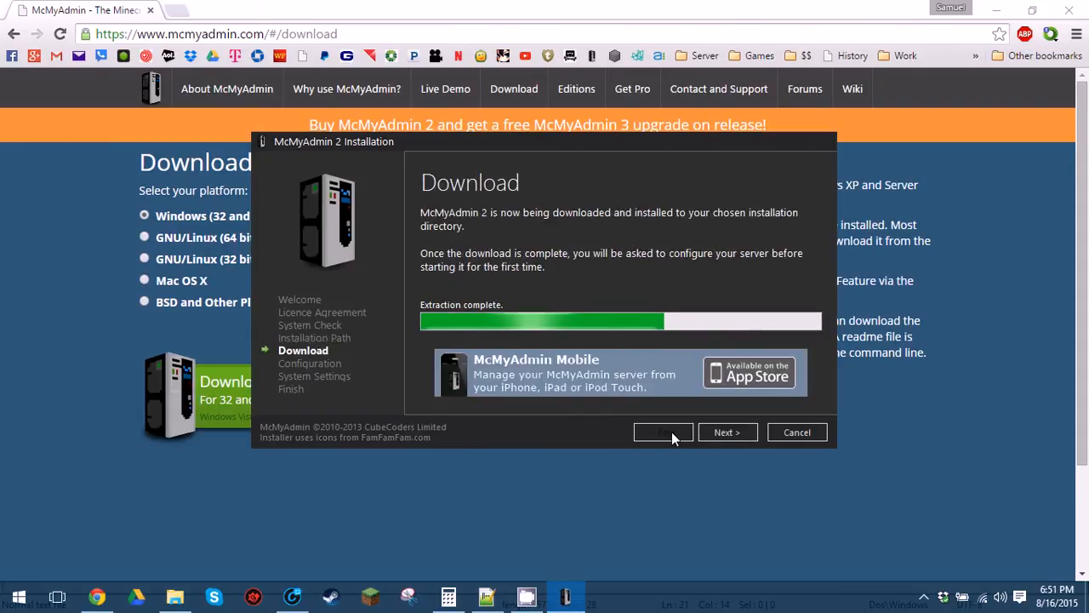
# Enter the admin password and its confirmation on the configuration step.
pyautogui.click(734, 434)
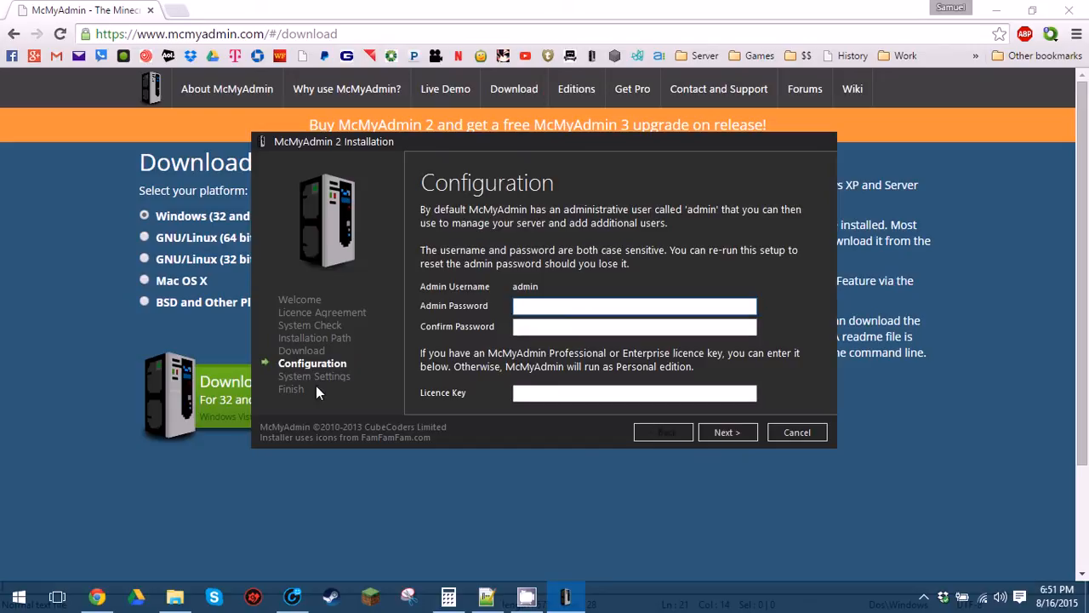
pyautogui.write('•••••••••')
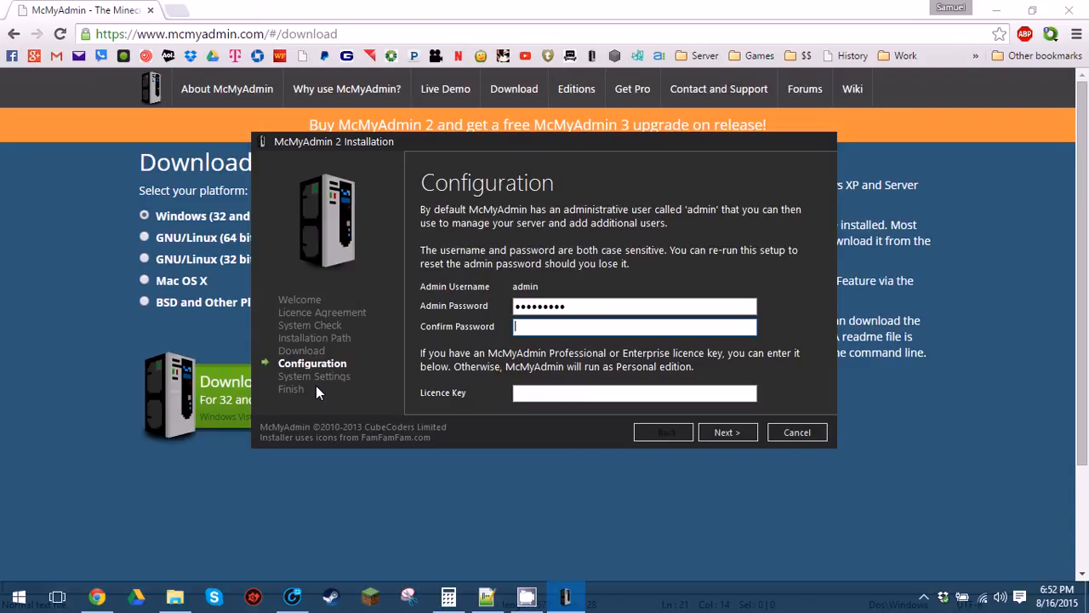
pyautogui.write('•••••••••')
pyautogui.press('Tab')
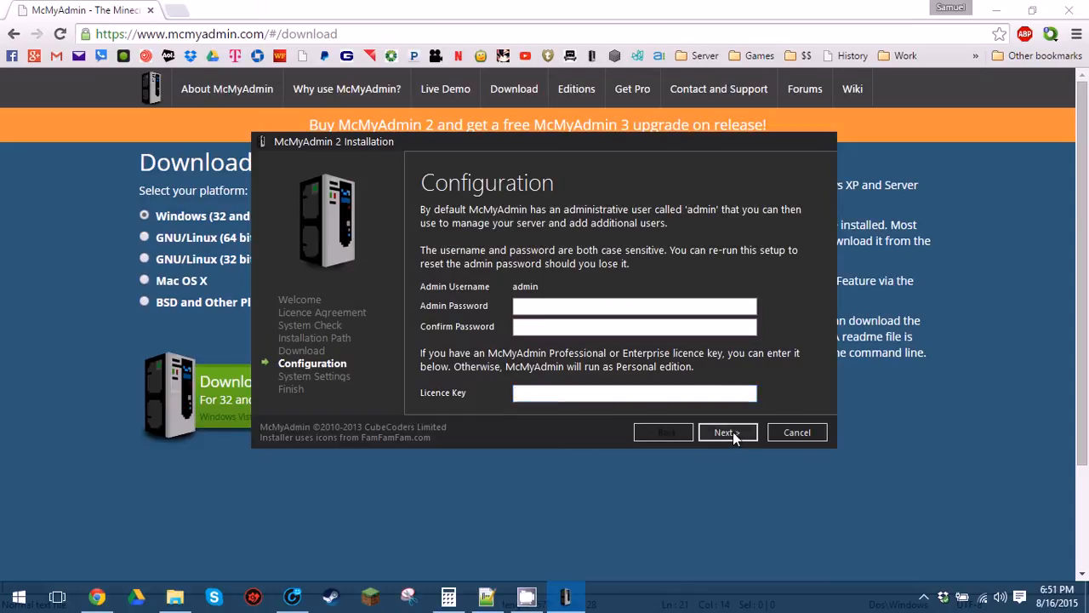
# Re-enter the admin password in both fields, leave Licence Key empty, and accept the weak-password warning.
pyautogui.click(583, 308)
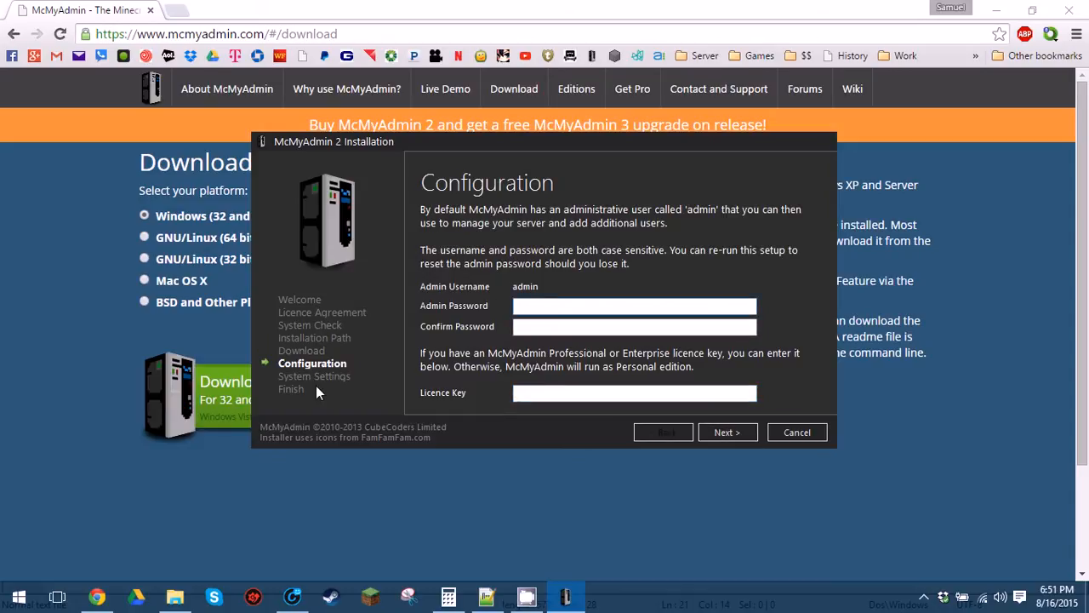
pyautogui.write('*********')
pyautogui.write('*******')
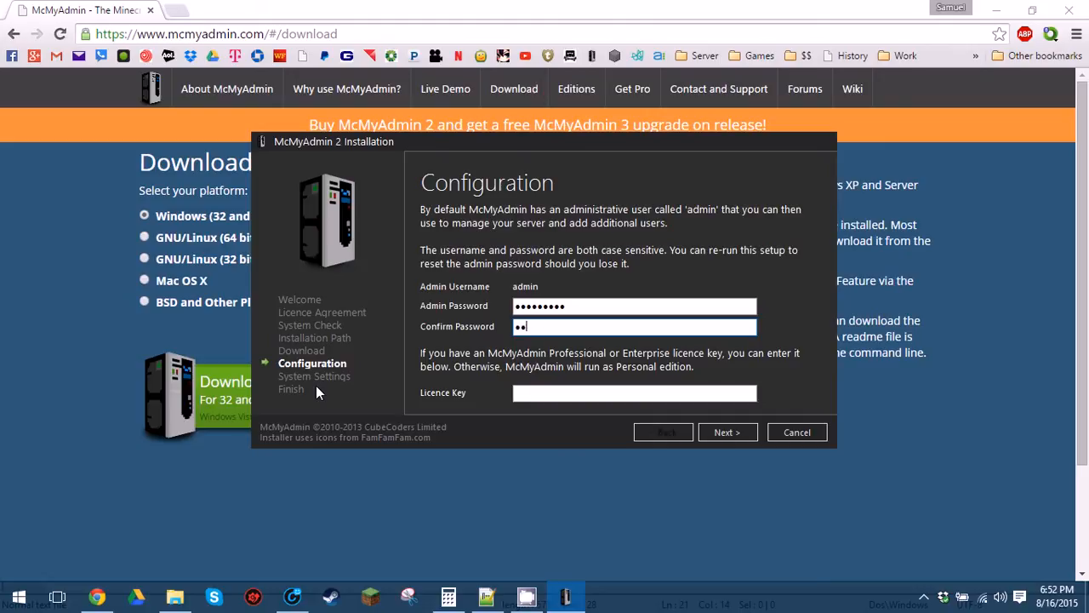
pyautogui.write('**')
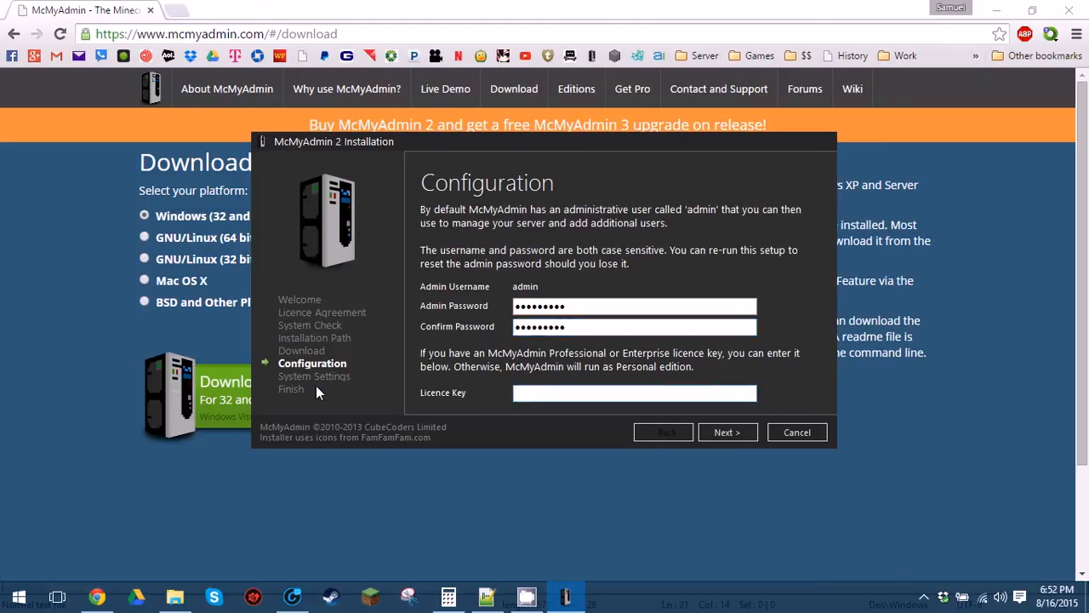
pyautogui.press('Tab')
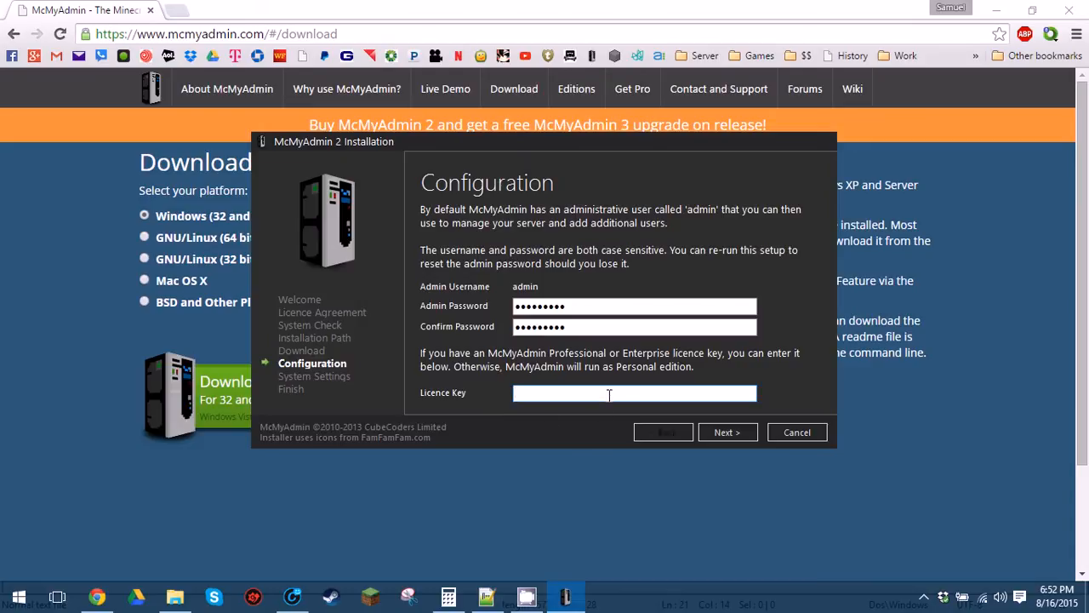
pyautogui.click(736, 434)
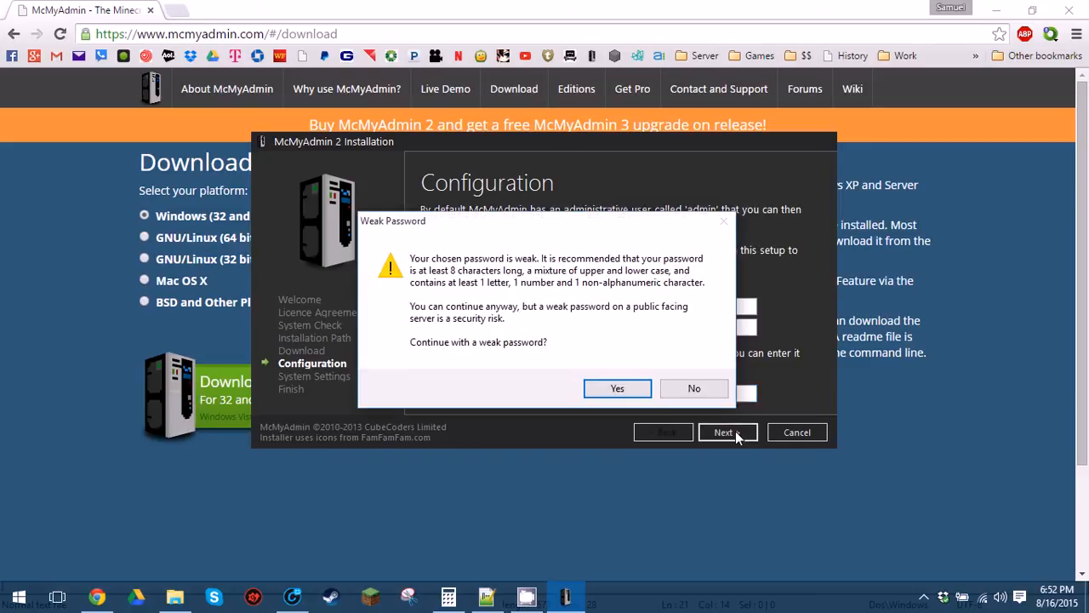
pyautogui.click(614, 389)
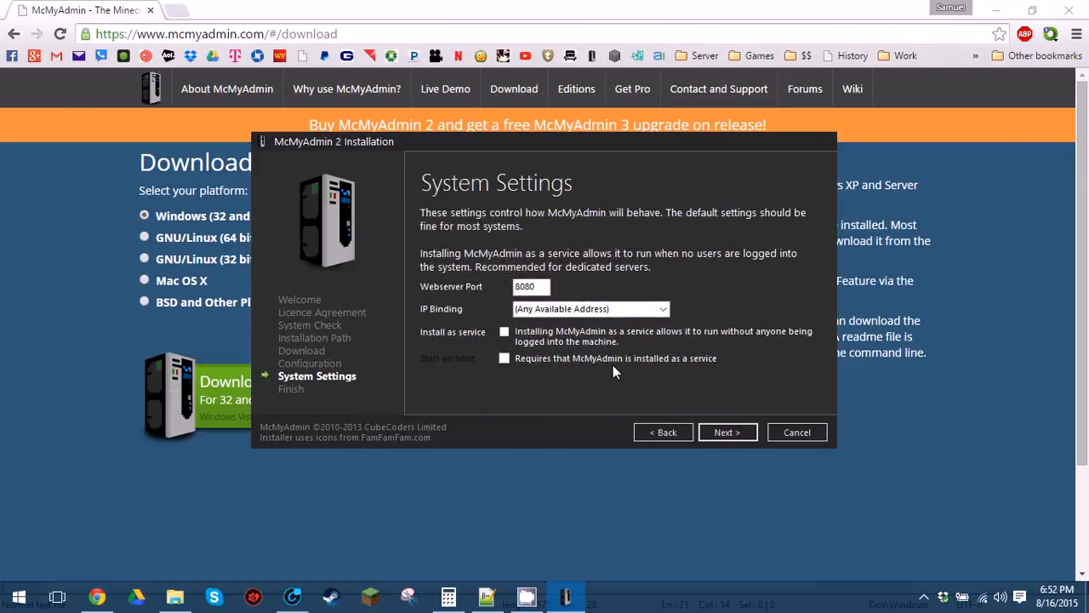
pyautogui.moveTo(540, 287); pyautogui.dragTo(514, 290)
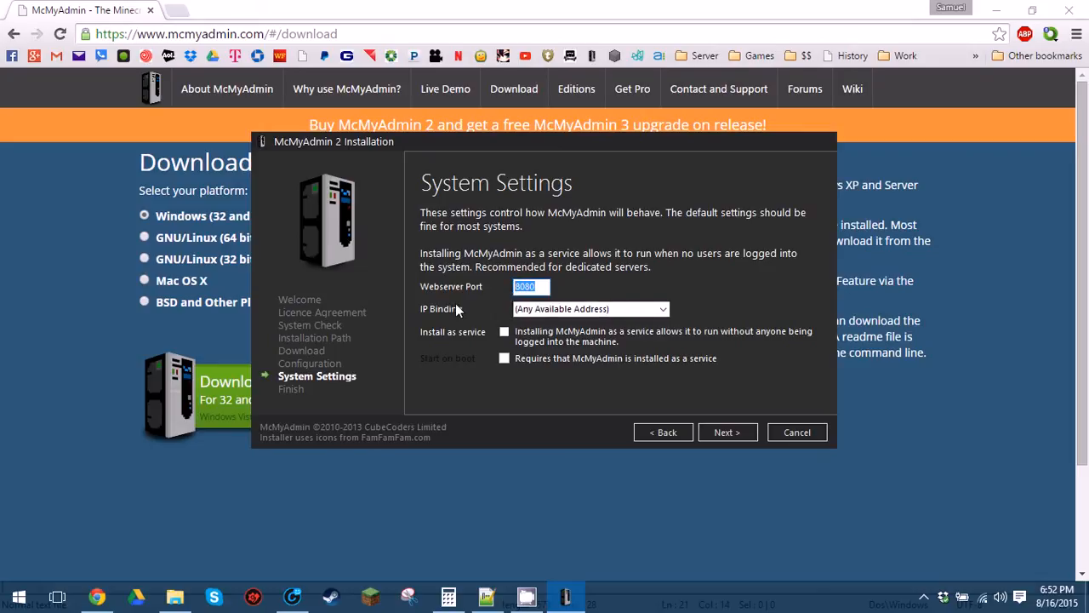
pyautogui.click(505, 332)
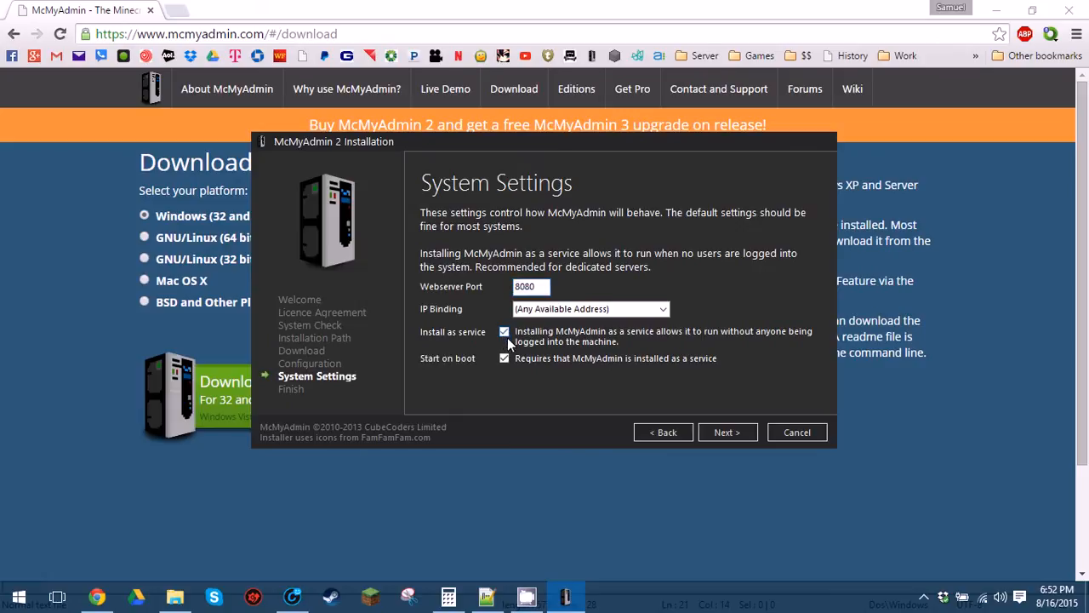
pyautogui.click(505, 332)
pyautogui.click(716, 427)
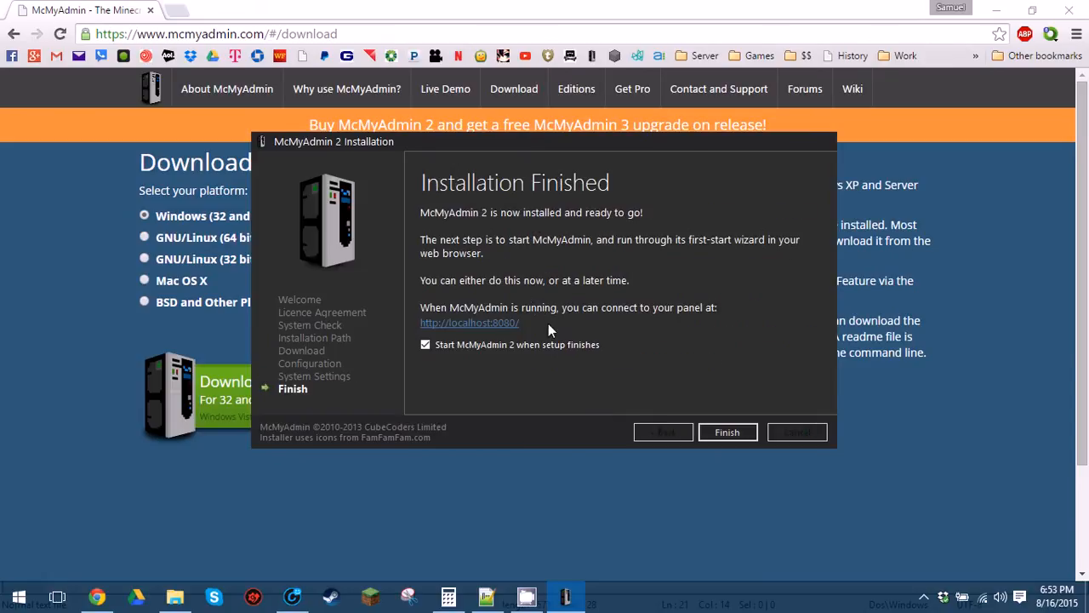
pyautogui.click(473, 329)
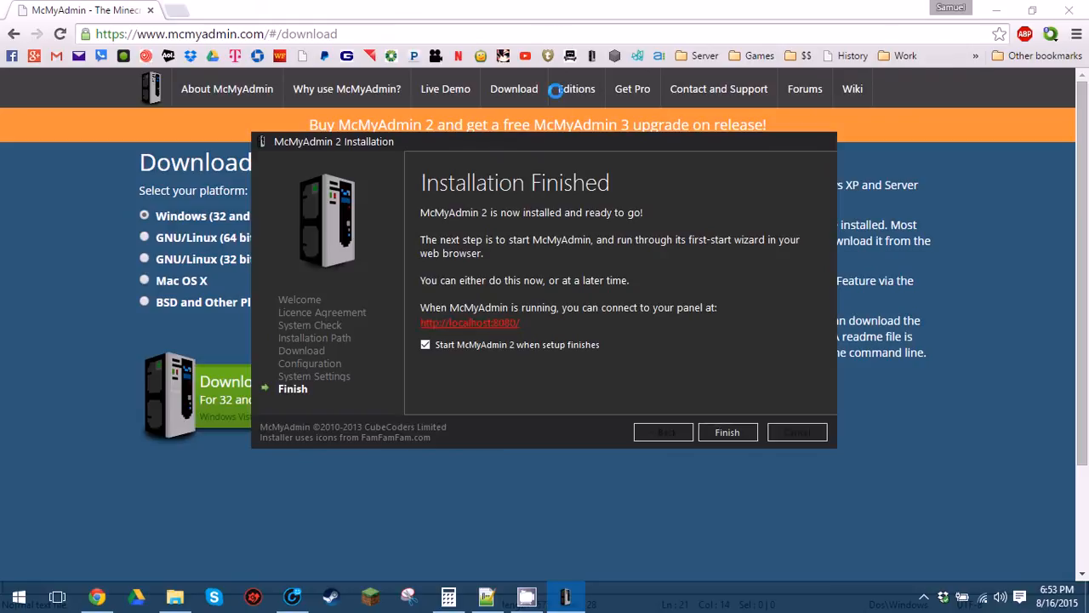
pyautogui.click(505, 325)
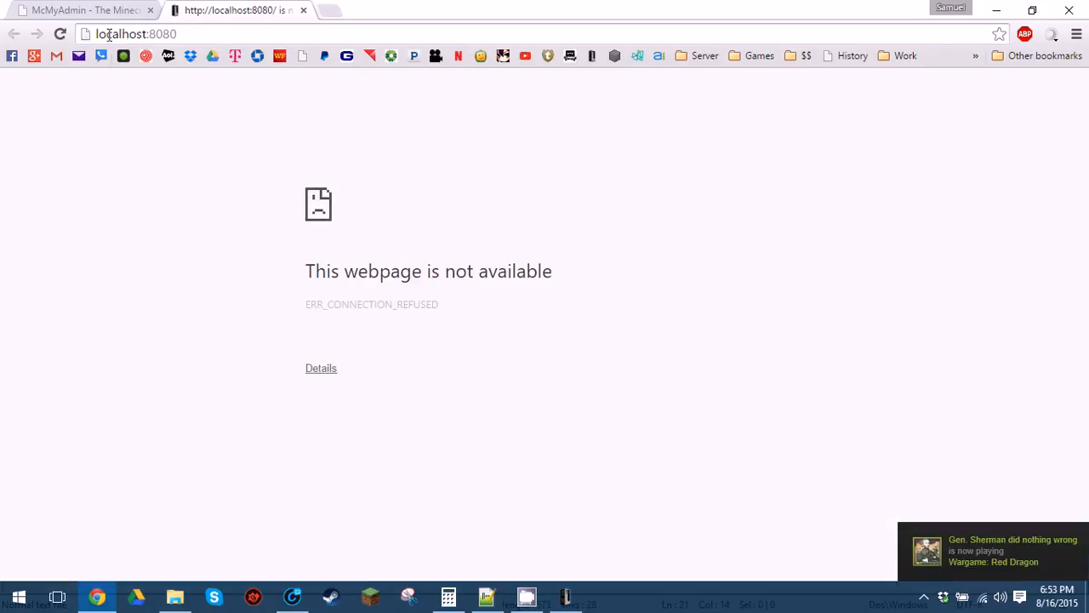
# Close the failing localhost:8080 tab and bring the installer back to the front.
pyautogui.click(303, 11)
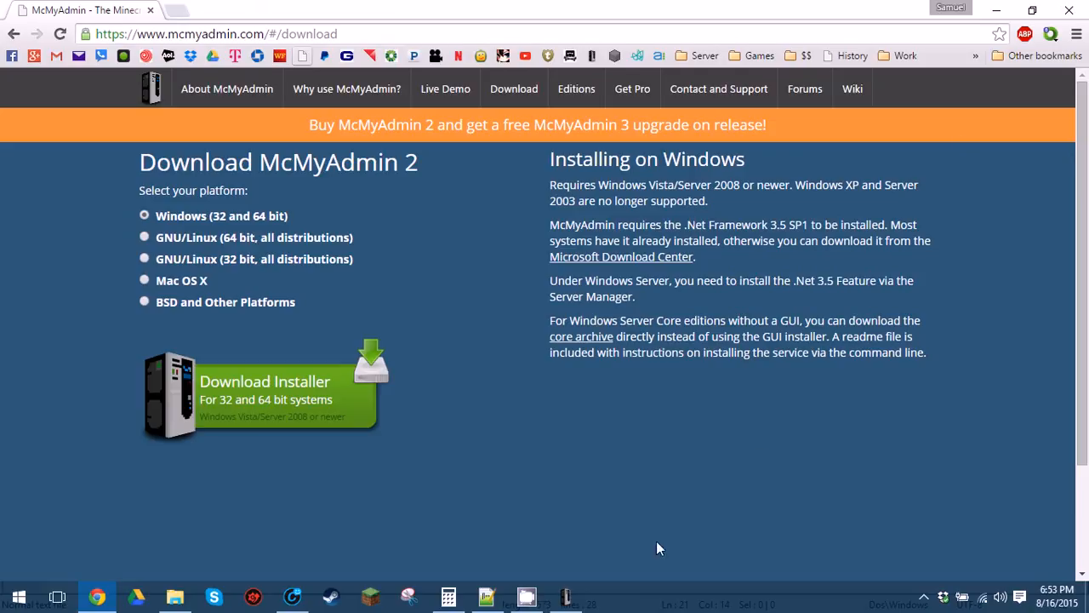
pyautogui.click(566, 596)
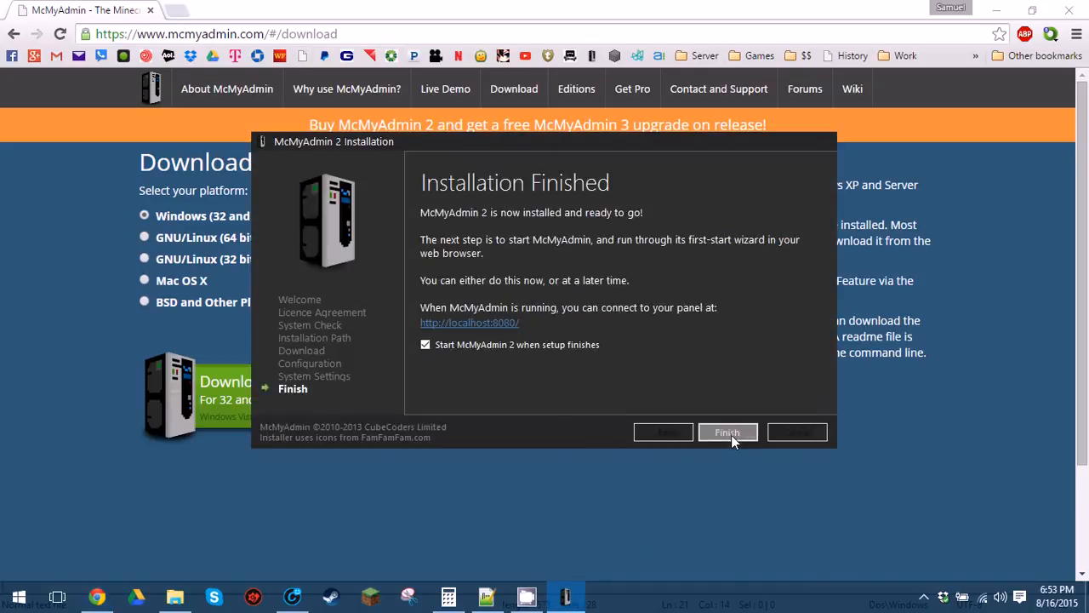
# Finish setup with 'Start McMyAdmin 2 when setup finishes' ticked, launching McMyAdmin on localhost:8080.
pyautogui.click(729, 433)
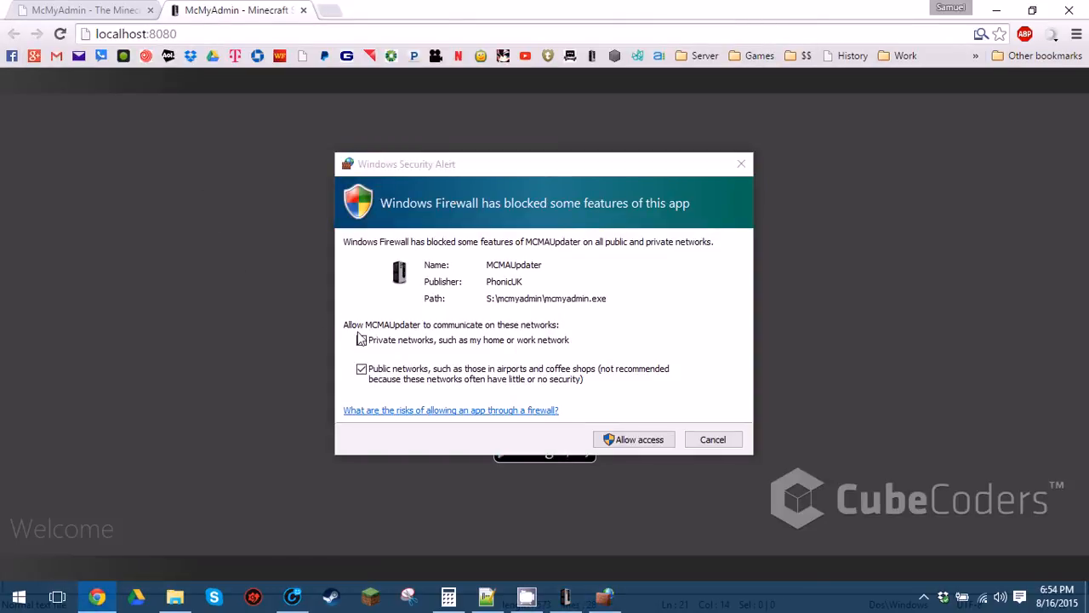
# Allow MCMAUpdater through Windows Firewall on private networks.
pyautogui.click(362, 340)
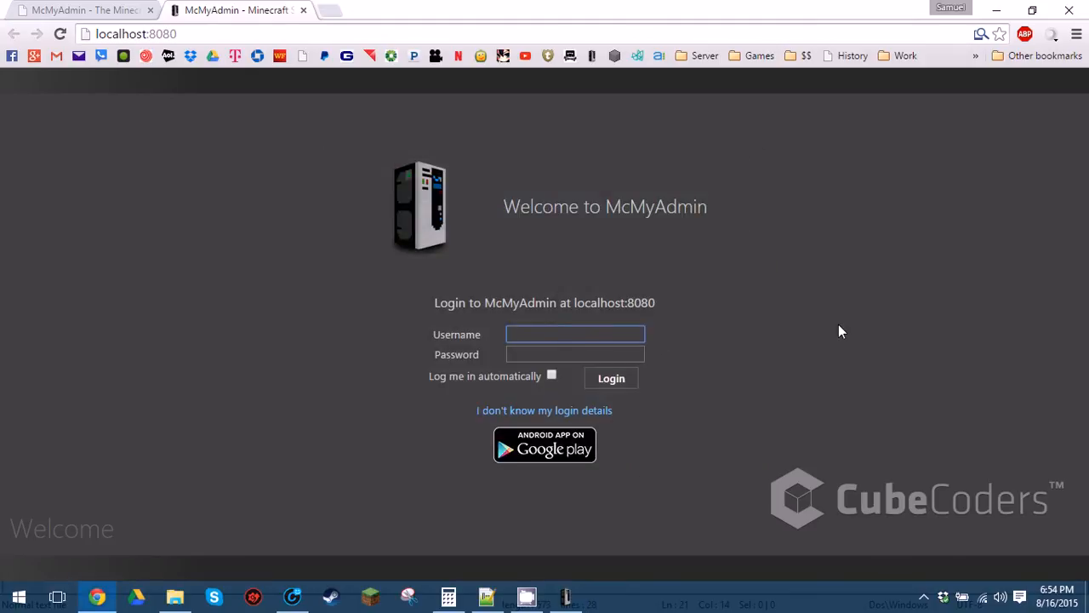
# Log in with the admin username and account password, skip saving it, and close the welcome dialog.
pyautogui.write('admin')
pyautogui.press('Tab')
pyautogui.write('p')
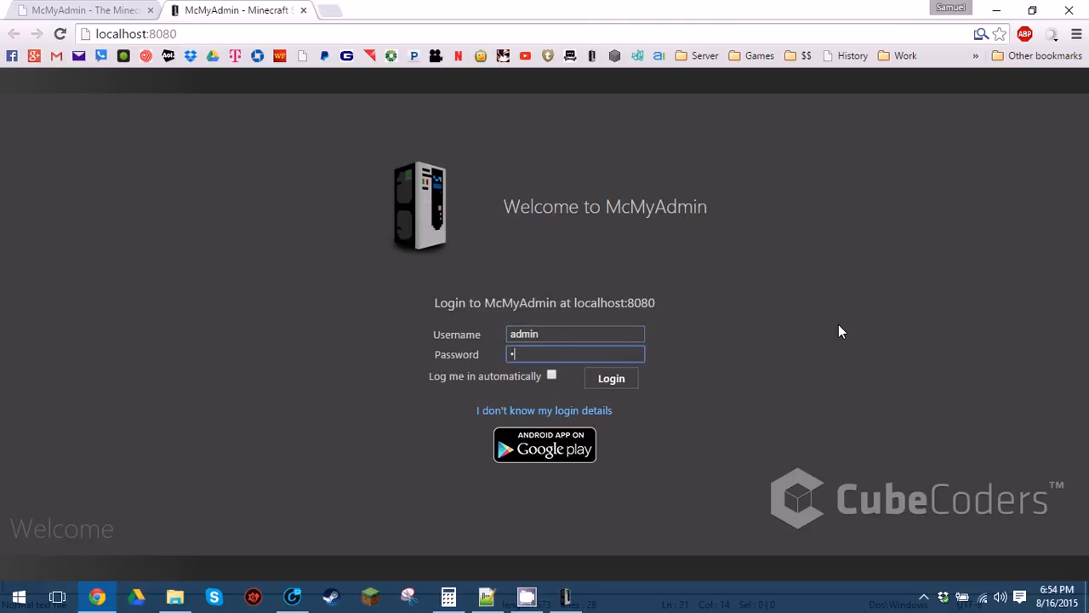
pyautogui.write('•••••')
pyautogui.press('Return')
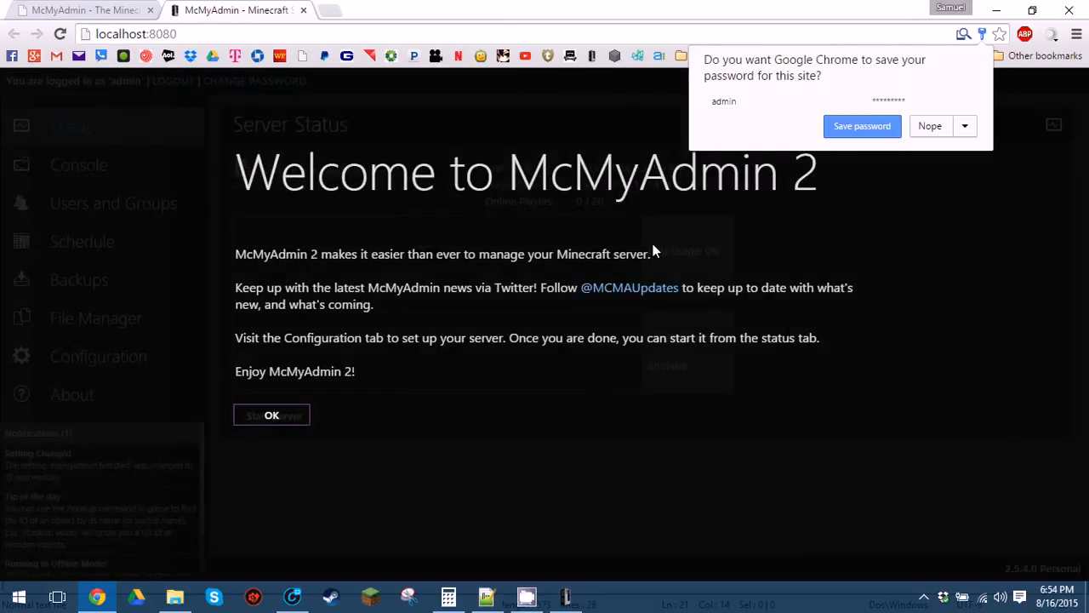
pyautogui.click(921, 128)
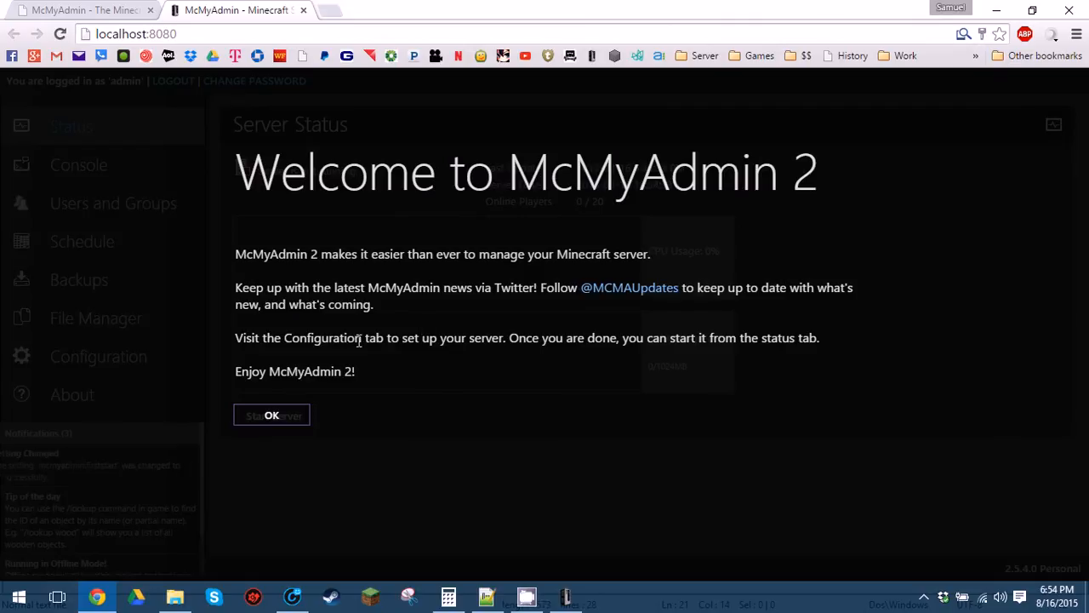
pyautogui.click(275, 417)
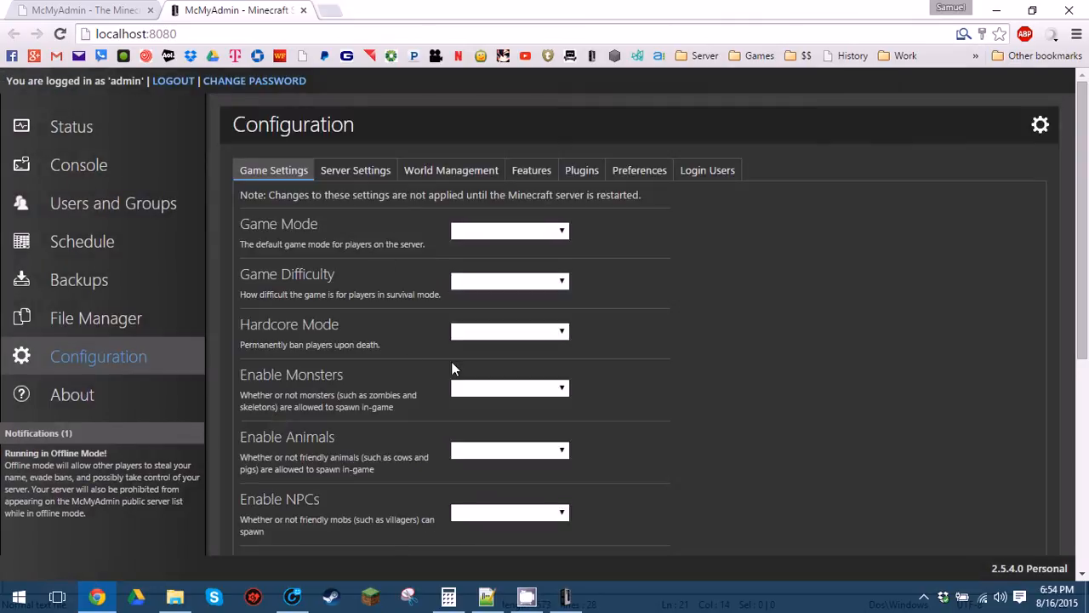
# Set Game Mode to Survival and Game Difficulty to Normal.
pyautogui.scroll(-4, 451, 361)
pyautogui.scroll(4, 413, 365)
pyautogui.scroll(-5, 456, 383)
pyautogui.scroll(1, 439, 387)
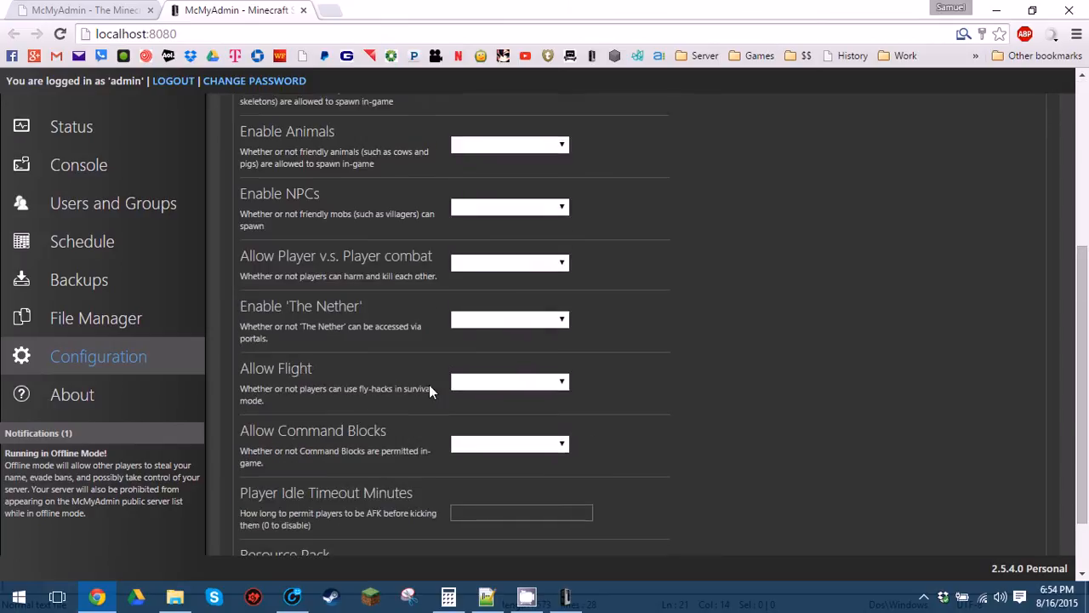
pyautogui.scroll(5, 425, 388)
pyautogui.click(355, 170)
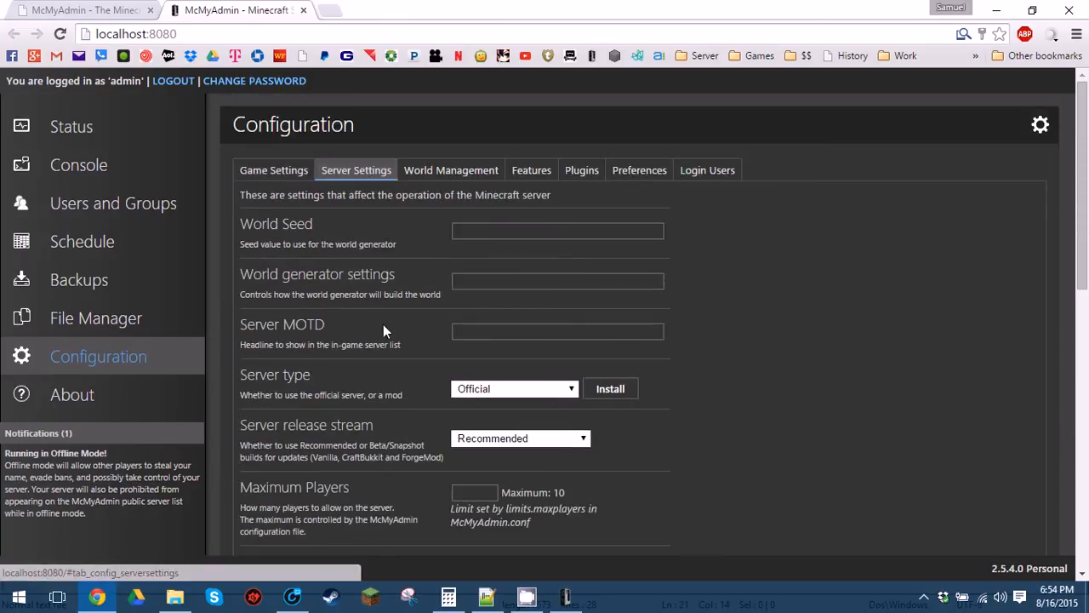
pyautogui.click(273, 171)
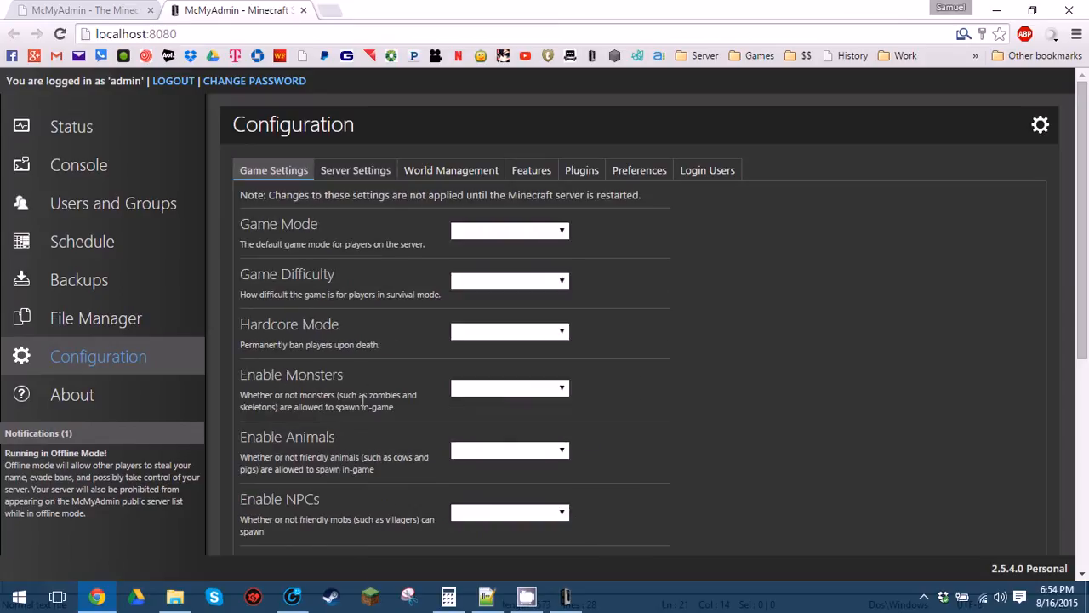
pyautogui.click(487, 230)
pyautogui.click(485, 245)
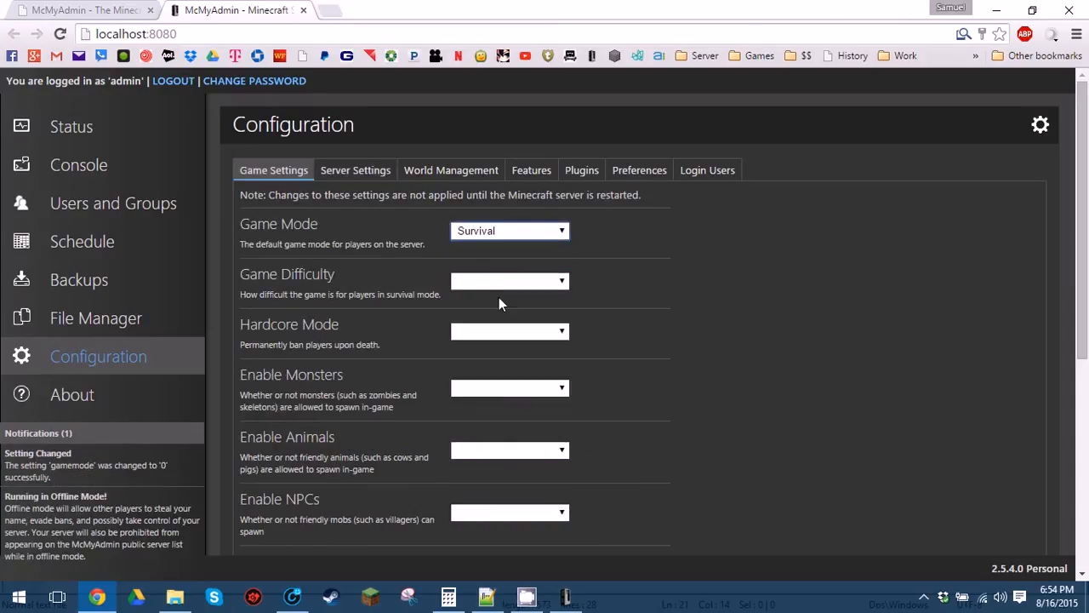
pyautogui.click(499, 285)
pyautogui.click(497, 318)
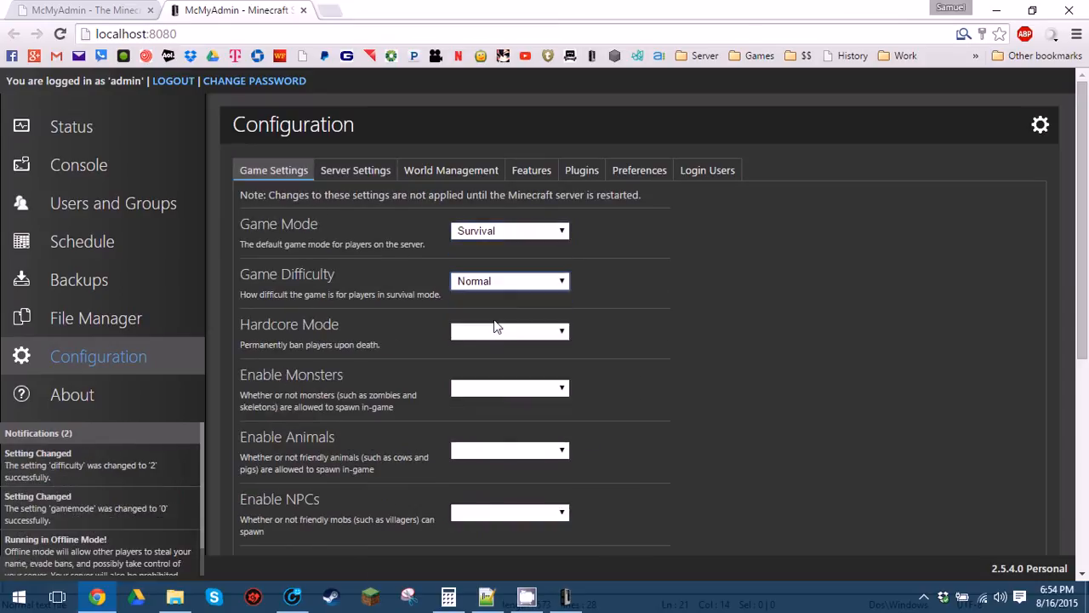
# Leave Hardcore Mode at No and set Enable Monsters and Enable Animals to Yes.
pyautogui.scroll(-1, 474, 332)
pyautogui.click(493, 250)
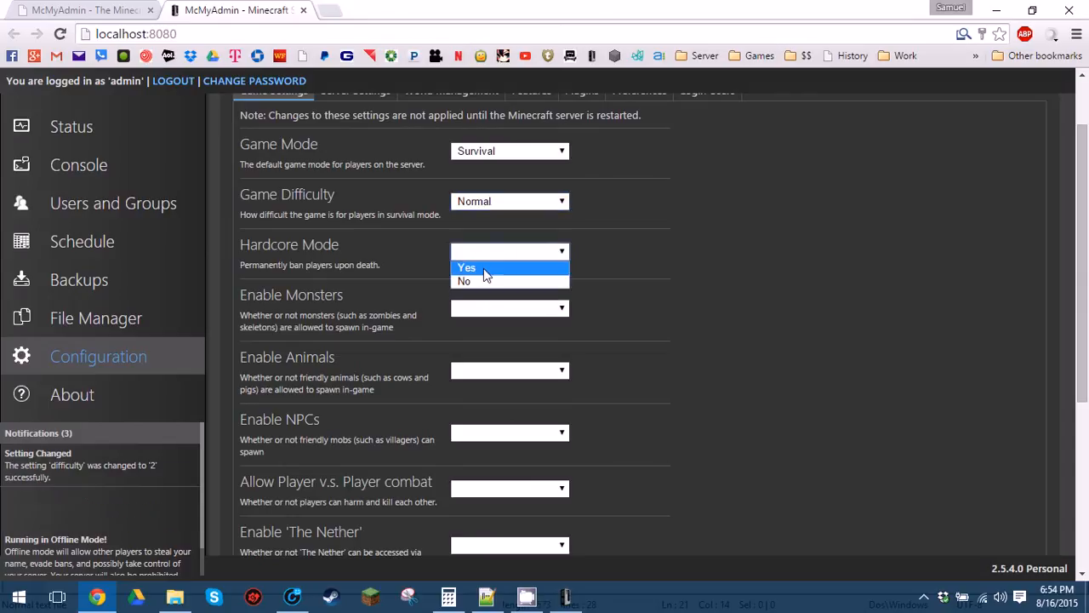
pyautogui.click(483, 268)
pyautogui.click(496, 253)
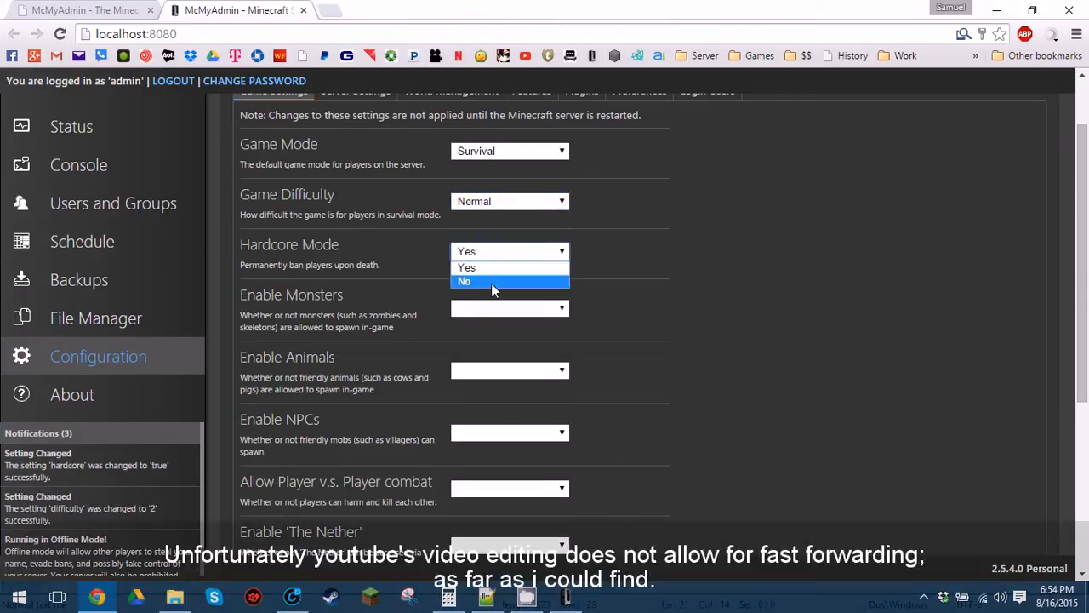
pyautogui.click(491, 284)
pyautogui.click(486, 308)
pyautogui.click(498, 326)
pyautogui.click(499, 371)
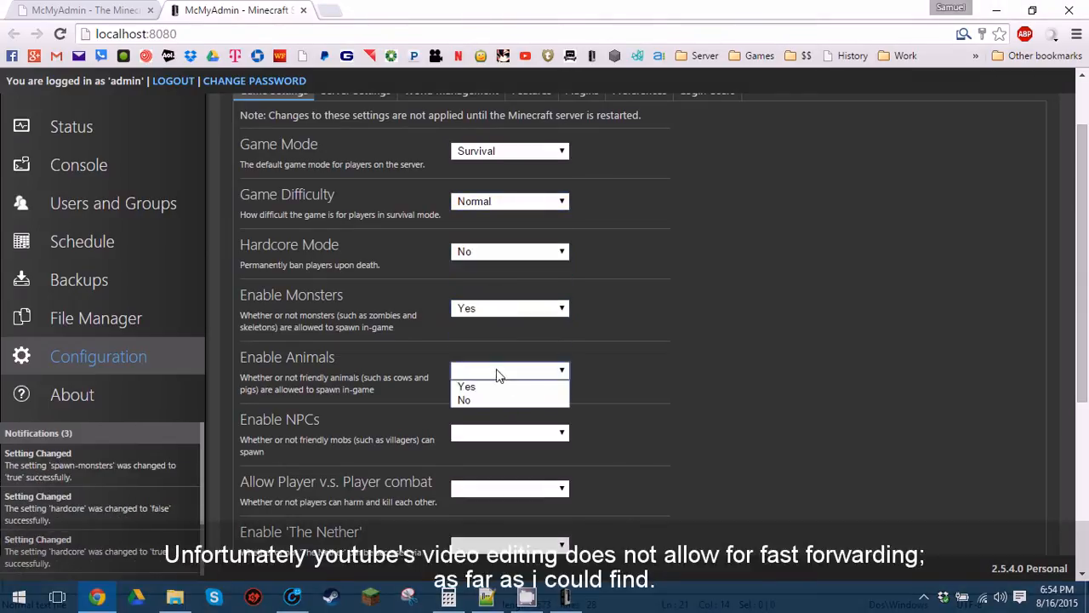
pyautogui.click(423, 366)
pyautogui.click(475, 375)
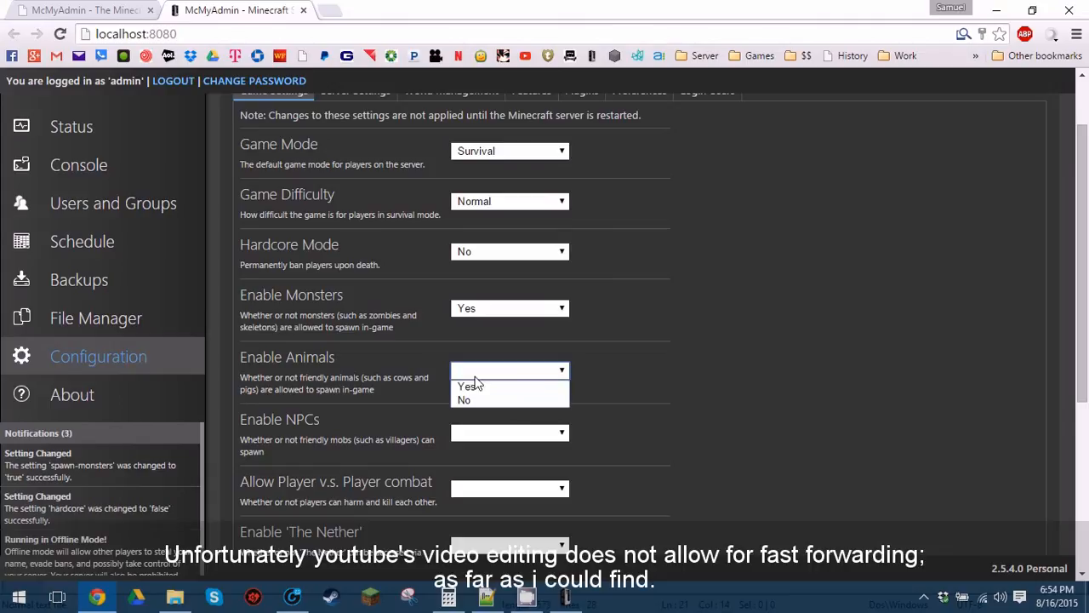
pyautogui.click(472, 386)
# Enable NPCs, Player vs Player combat and The Nether.
pyautogui.scroll(-1, 409, 365)
pyautogui.scroll(-1, 409, 365)
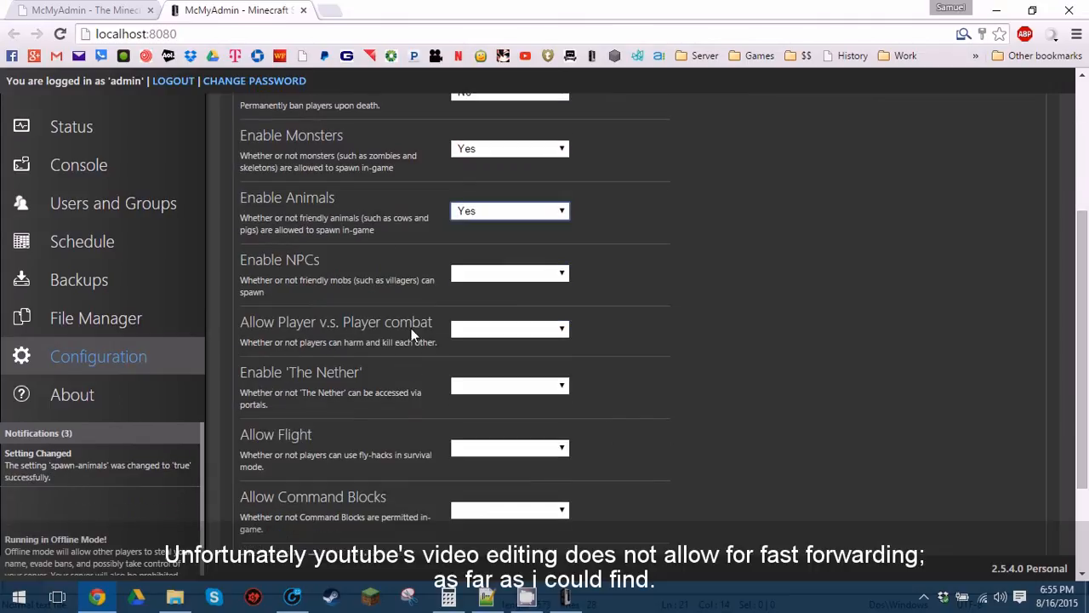
pyautogui.click(476, 276)
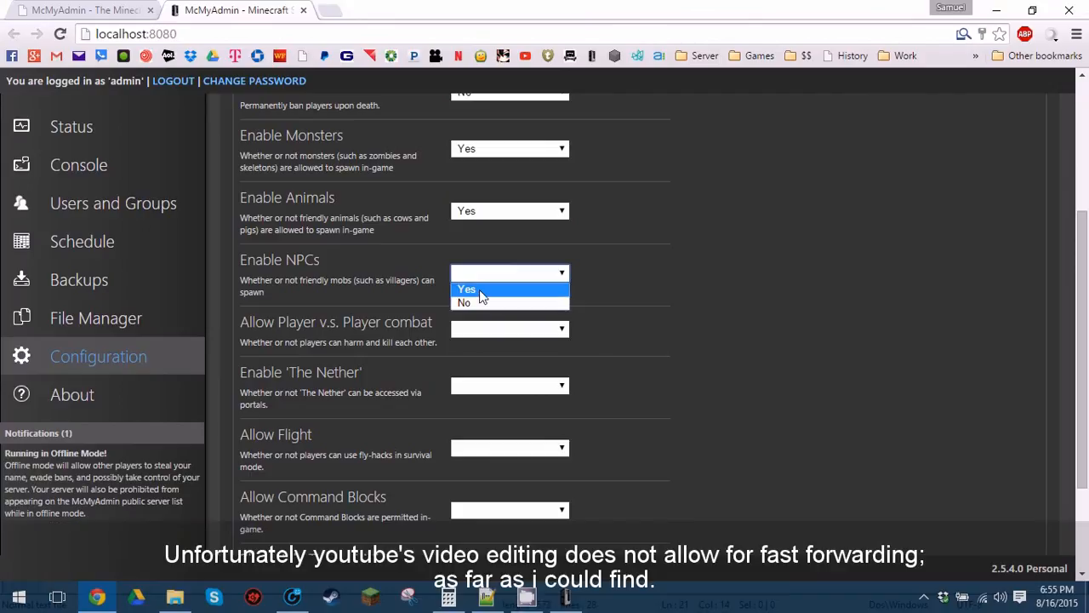
pyautogui.click(467, 289)
pyautogui.click(481, 330)
pyautogui.click(492, 347)
pyautogui.click(497, 388)
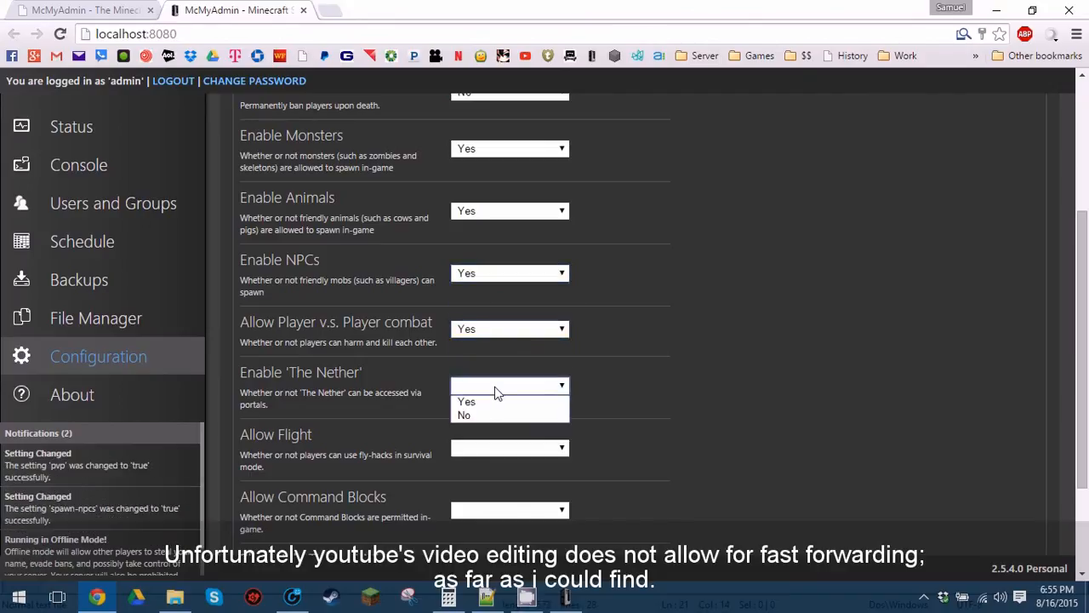
pyautogui.click(502, 404)
# Set Allow Flight to No, allow command blocks, and switch to Server Settings.
pyautogui.click(510, 446)
pyautogui.click(508, 462)
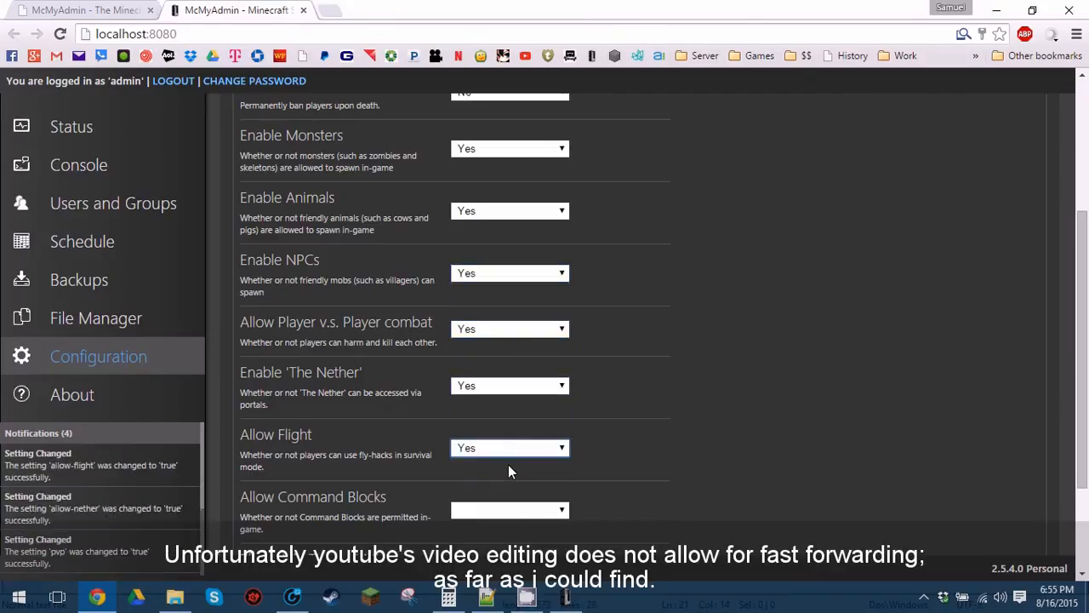
pyautogui.click(508, 450)
pyautogui.click(506, 481)
pyautogui.scroll(-3, 511, 483)
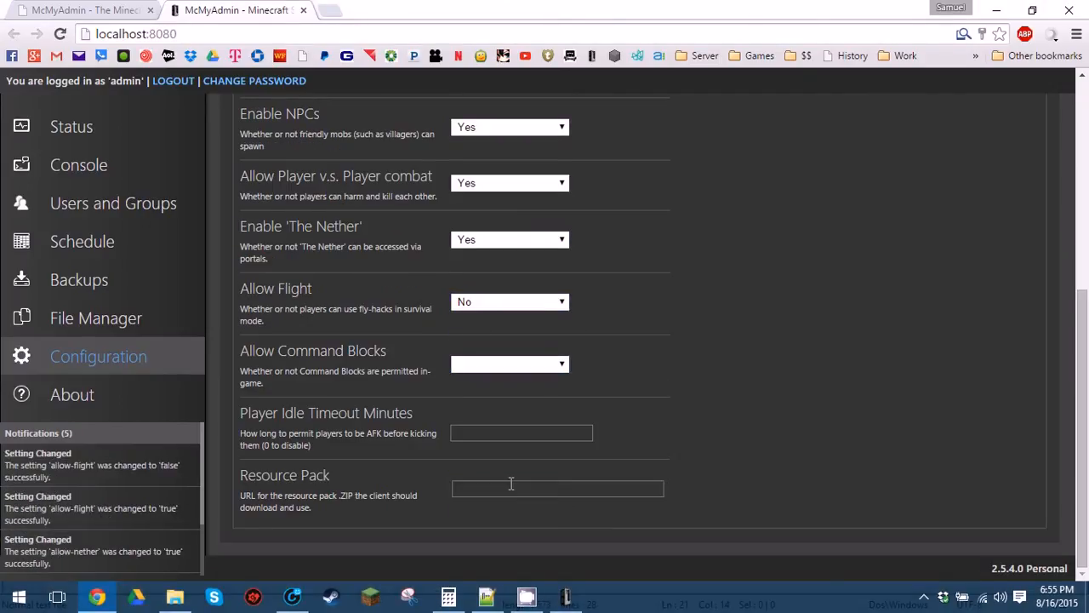
pyautogui.click(512, 372)
pyautogui.click(510, 380)
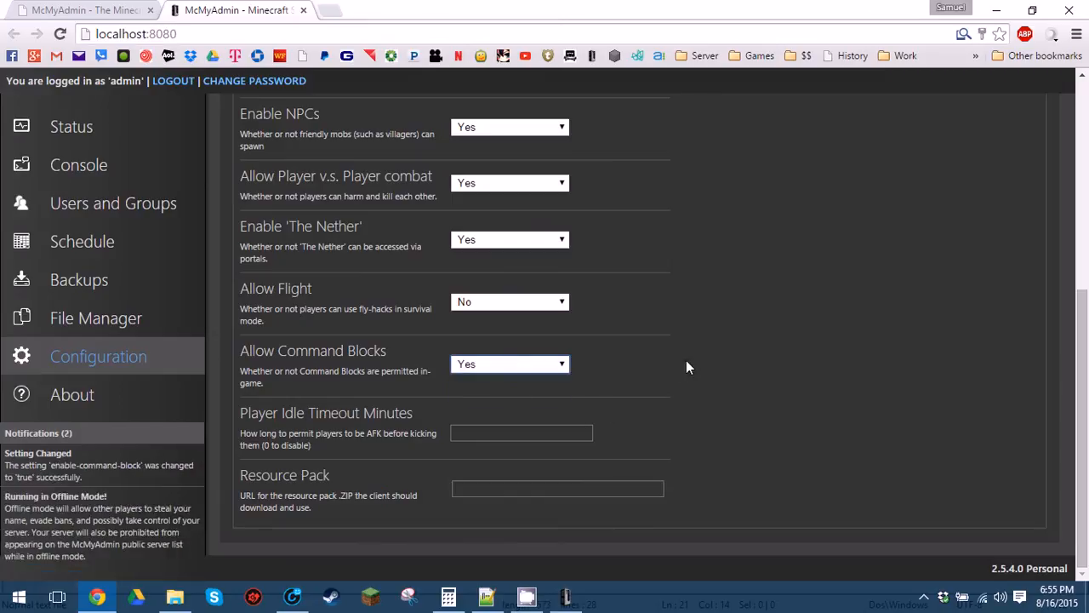
pyautogui.scroll(5, 680, 367)
pyautogui.click(353, 172)
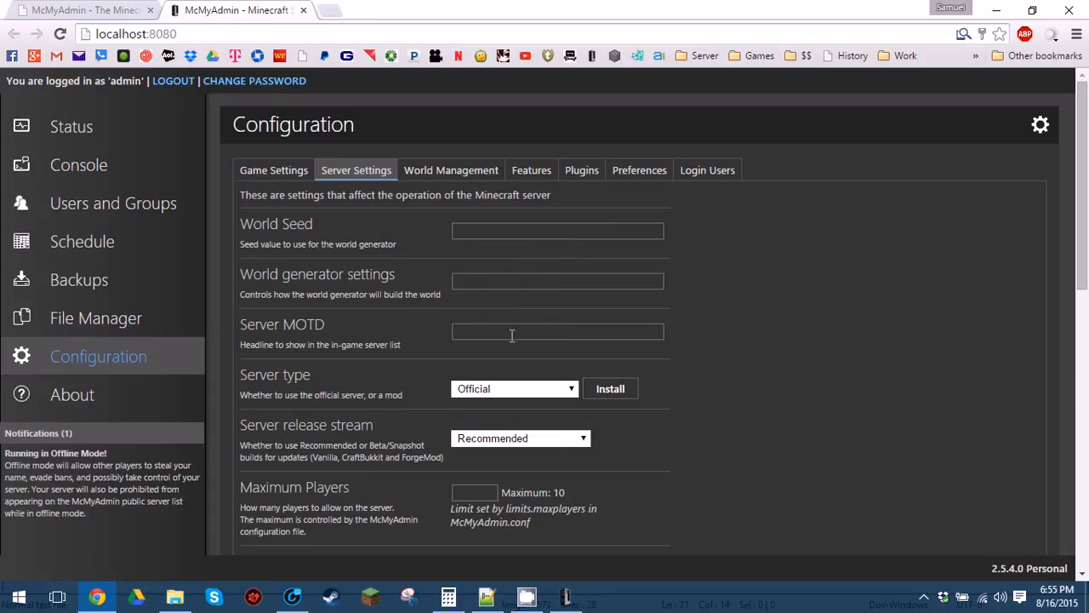
# Make the server CraftBukkit on the Recommended stream with 10 maximum players.
pyautogui.scroll(-2, 512, 335)
pyautogui.click(523, 230)
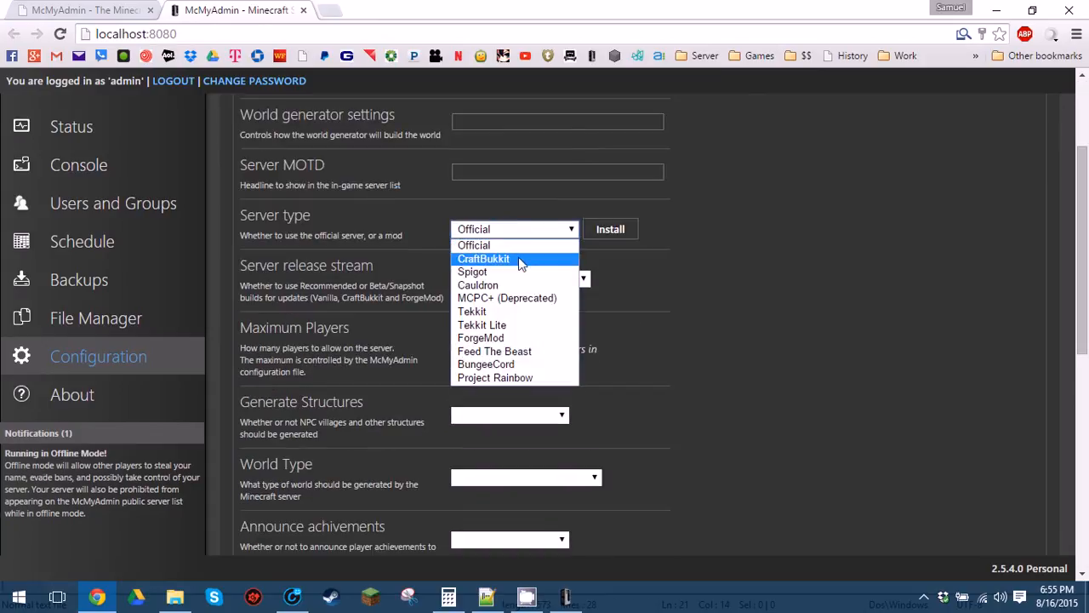
pyautogui.click(519, 259)
pyautogui.click(499, 281)
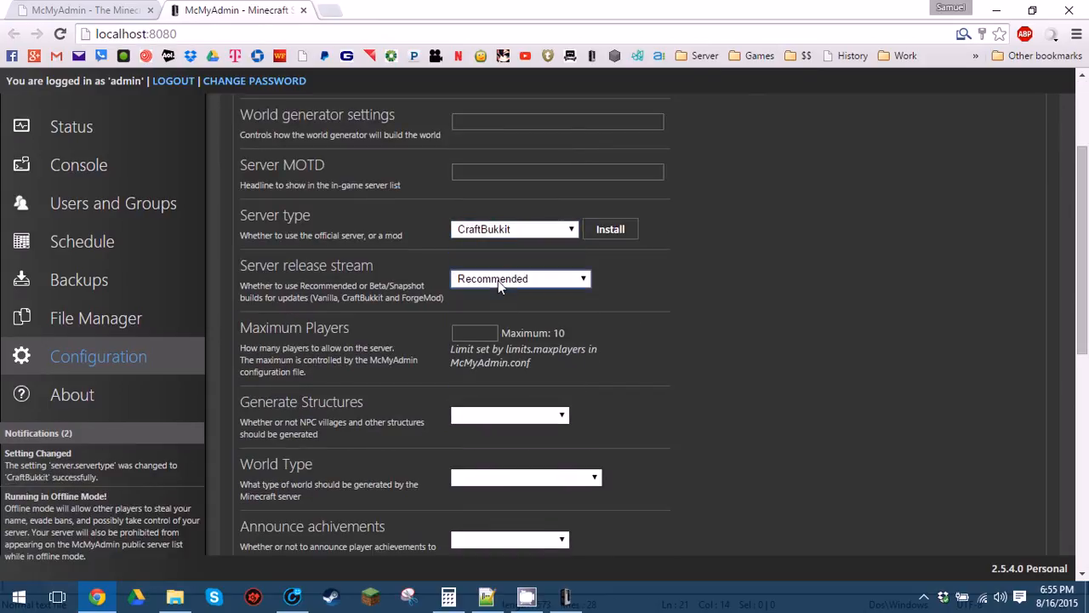
pyautogui.click(493, 335)
pyautogui.write('10')
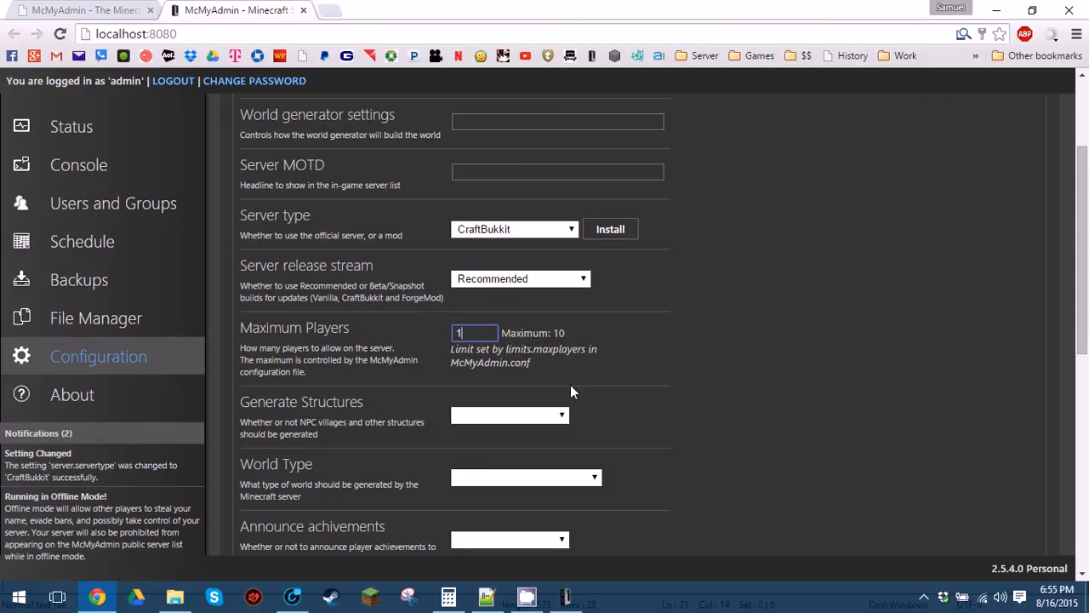
# Turn on structure generation and set the world type to Standard.
pyautogui.click(525, 418)
pyautogui.click(526, 431)
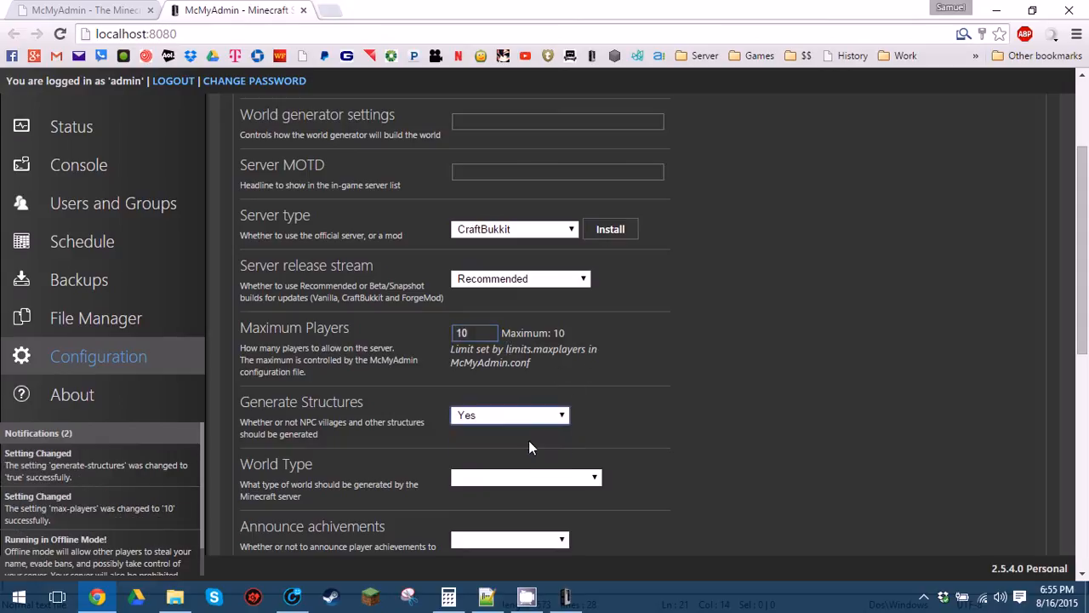
pyautogui.click(528, 478)
pyautogui.click(528, 492)
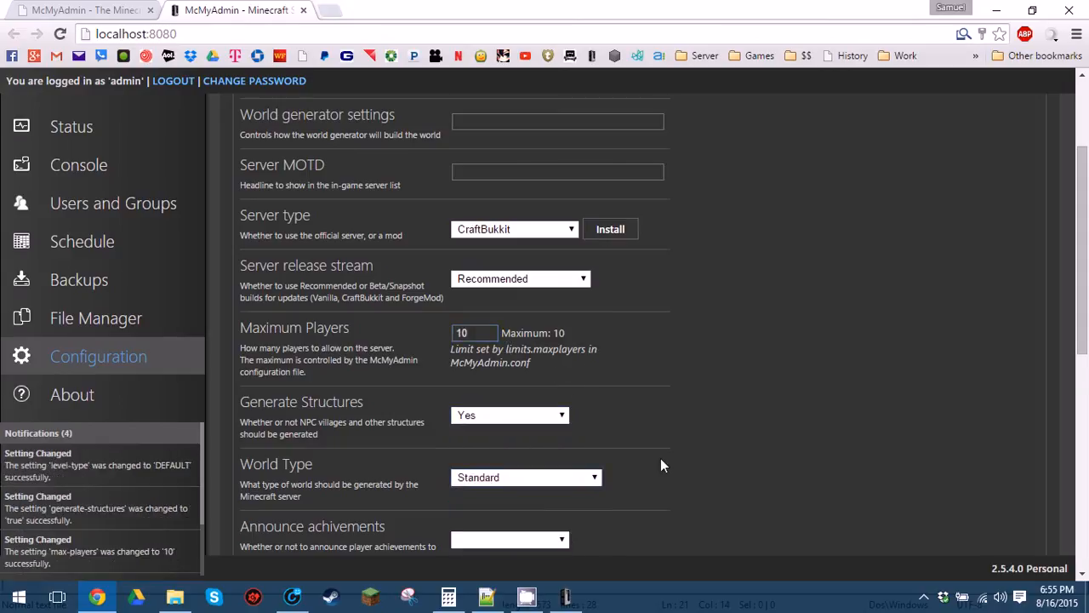
pyautogui.scroll(-2, 659, 458)
pyautogui.click(583, 317)
pyautogui.click(748, 359)
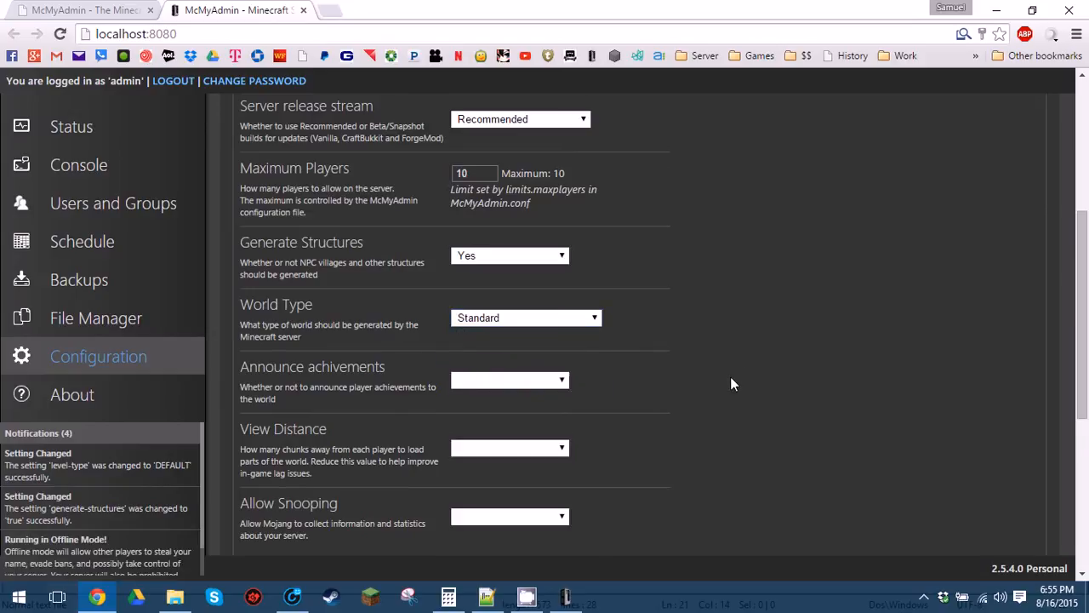
pyautogui.scroll(-4, 729, 376)
pyautogui.scroll(2, 622, 233)
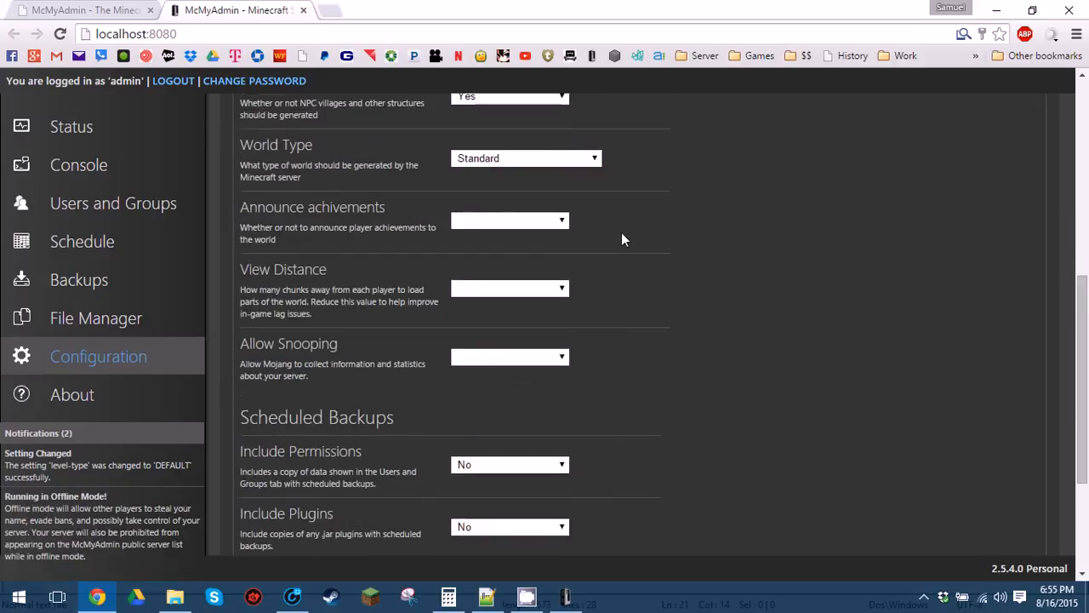
# Announce player achievements and set view distance to 10 (Default).
pyautogui.click(534, 224)
pyautogui.click(533, 236)
pyautogui.click(540, 294)
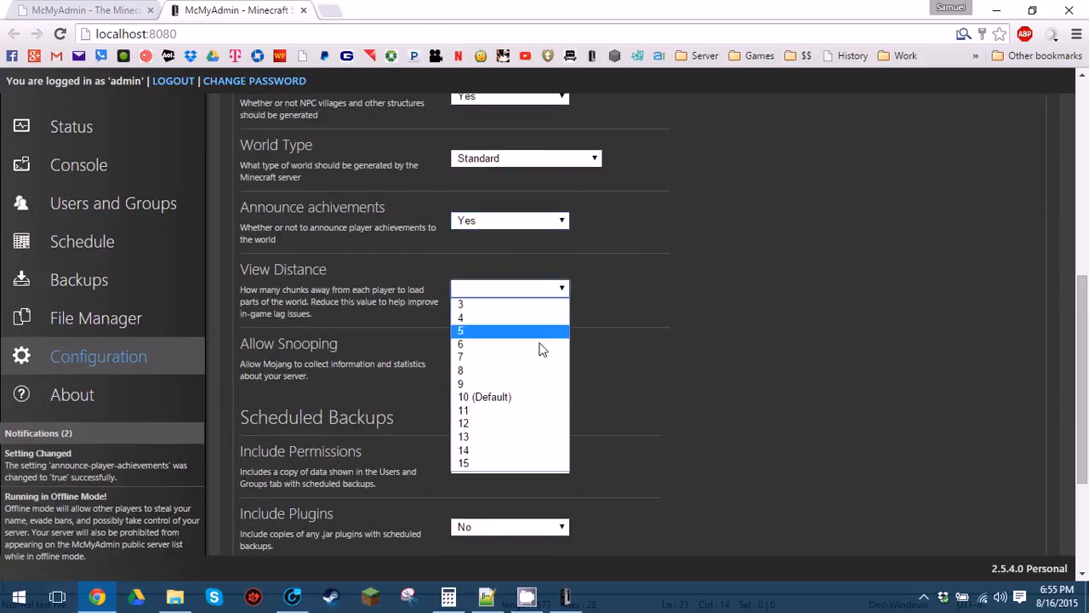
pyautogui.click(526, 398)
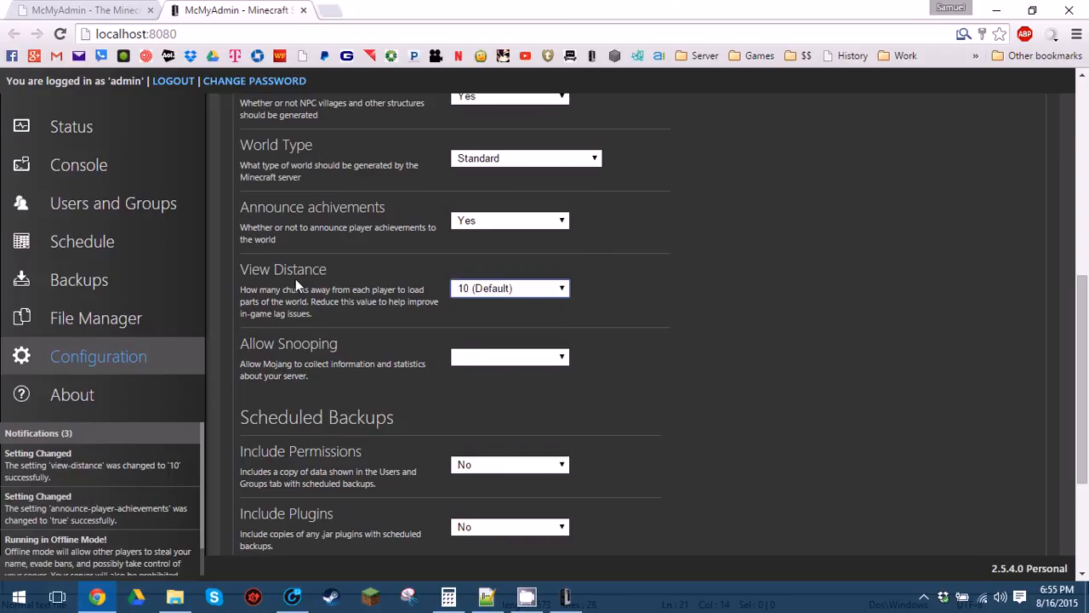
pyautogui.moveTo(240, 268); pyautogui.dragTo(479, 294)
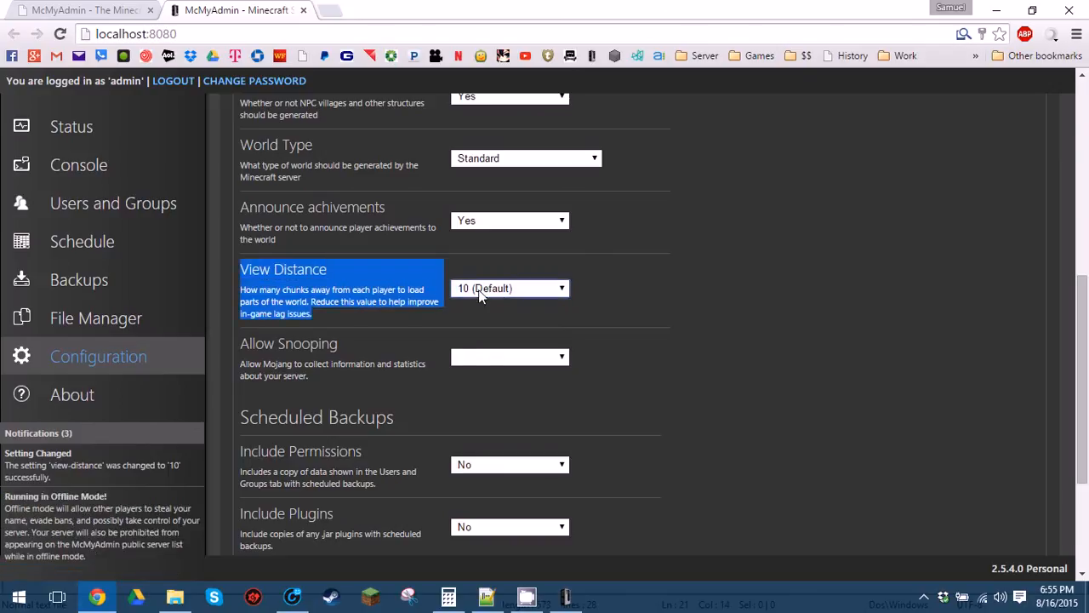
pyautogui.click(480, 294)
pyautogui.click(532, 397)
pyautogui.click(593, 403)
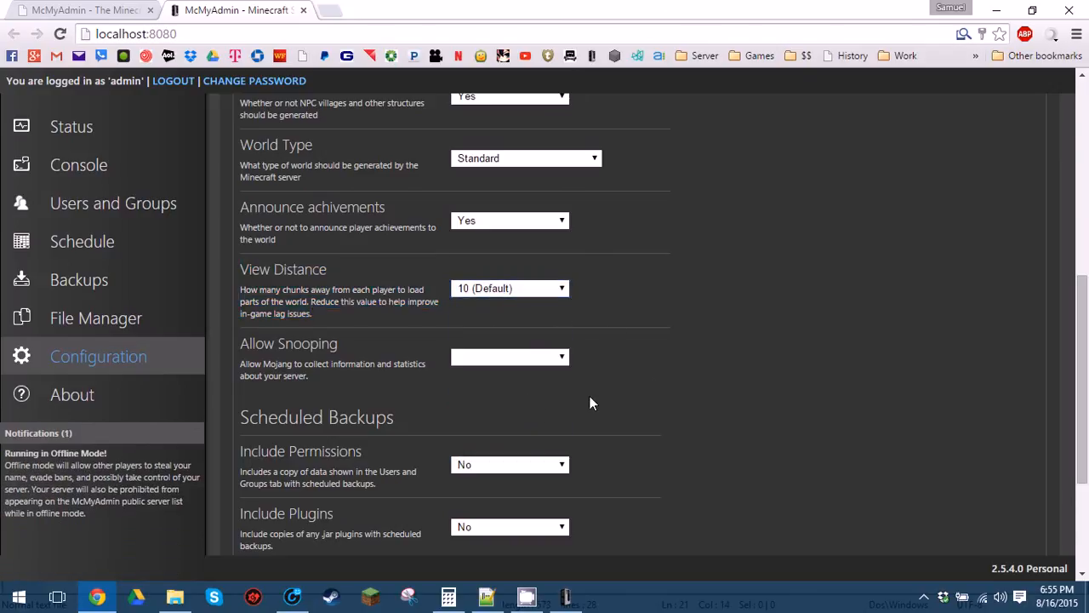
# Turn snooping off and back up permissions and plugin configuration, but not plugin jars.
pyautogui.click(527, 363)
pyautogui.click(501, 390)
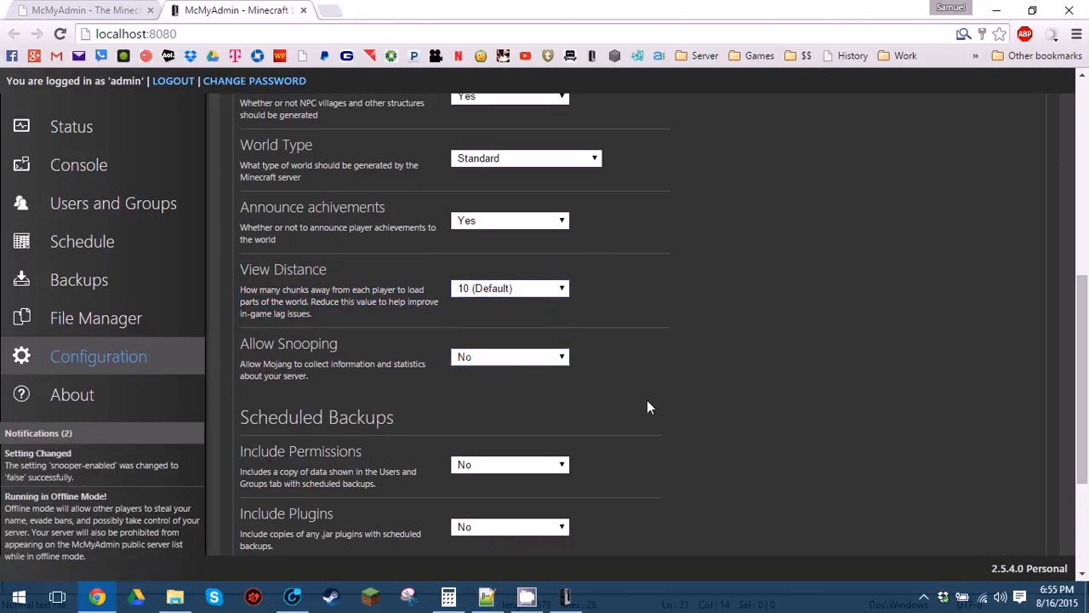
pyautogui.scroll(-2, 647, 407)
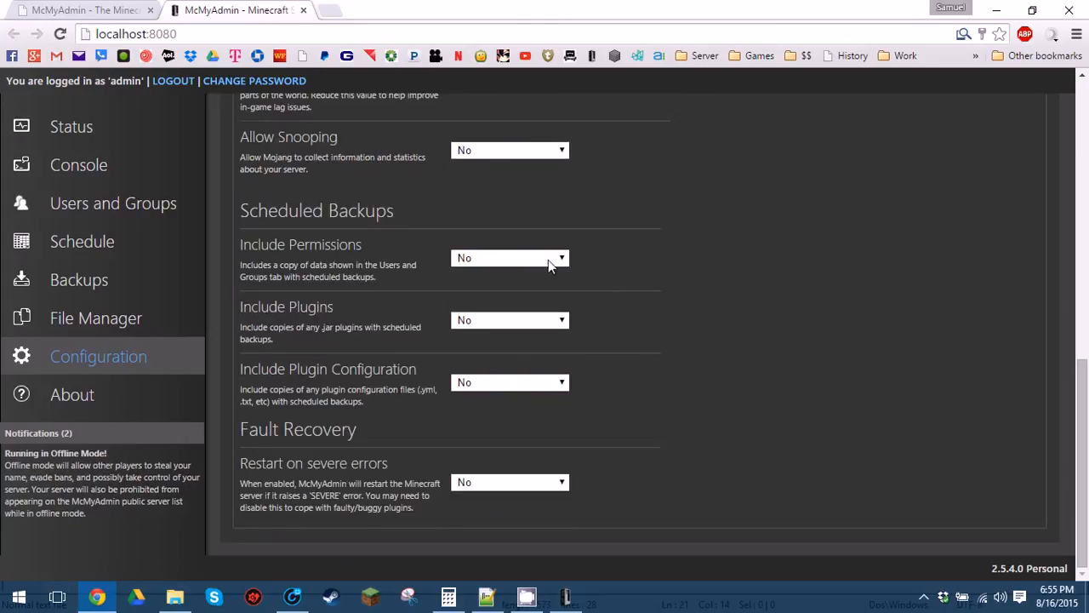
pyautogui.click(545, 257)
pyautogui.click(528, 273)
pyautogui.click(521, 322)
pyautogui.click(521, 330)
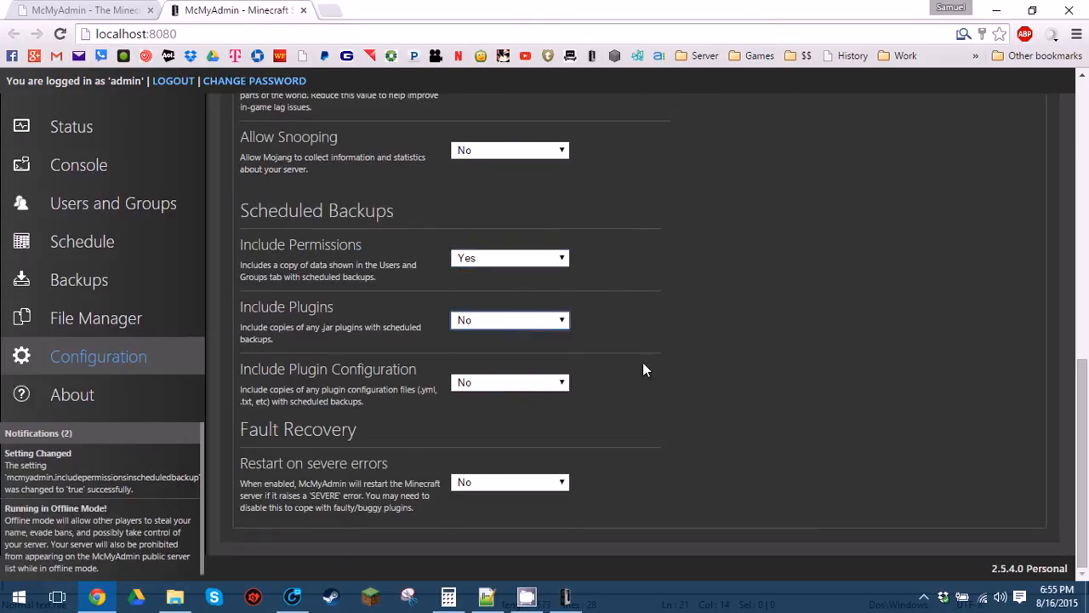
pyautogui.click(557, 382)
pyautogui.click(547, 399)
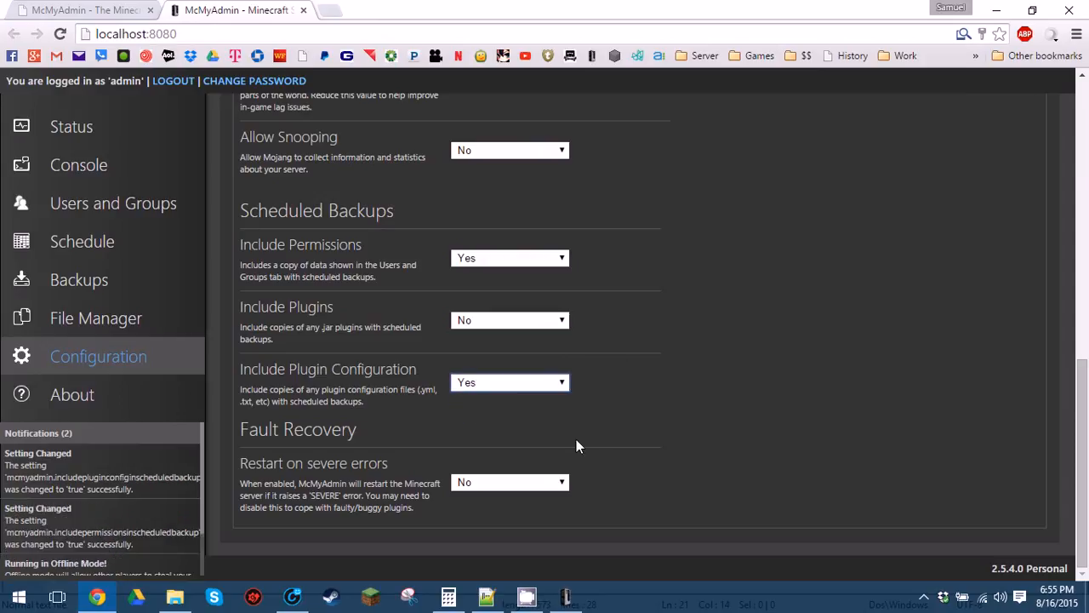
pyautogui.scroll(10, 553, 341)
pyautogui.scroll(2, 493, 203)
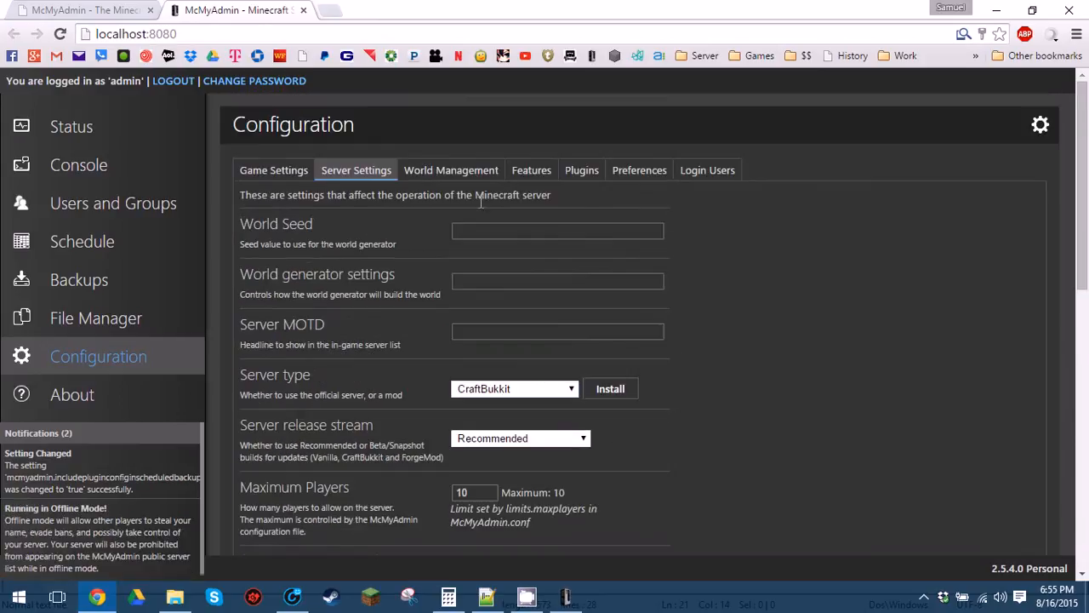
pyautogui.click(468, 177)
# Set the permissions exporting mode to Group Manager and accept the overwrite warning.
pyautogui.click(536, 173)
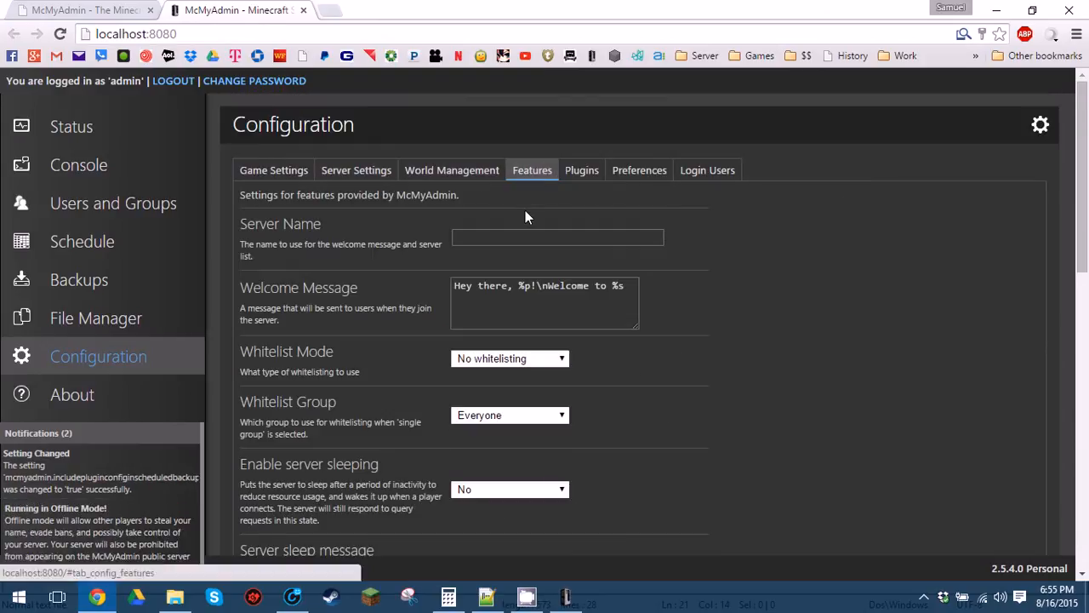
pyautogui.scroll(-4, 526, 225)
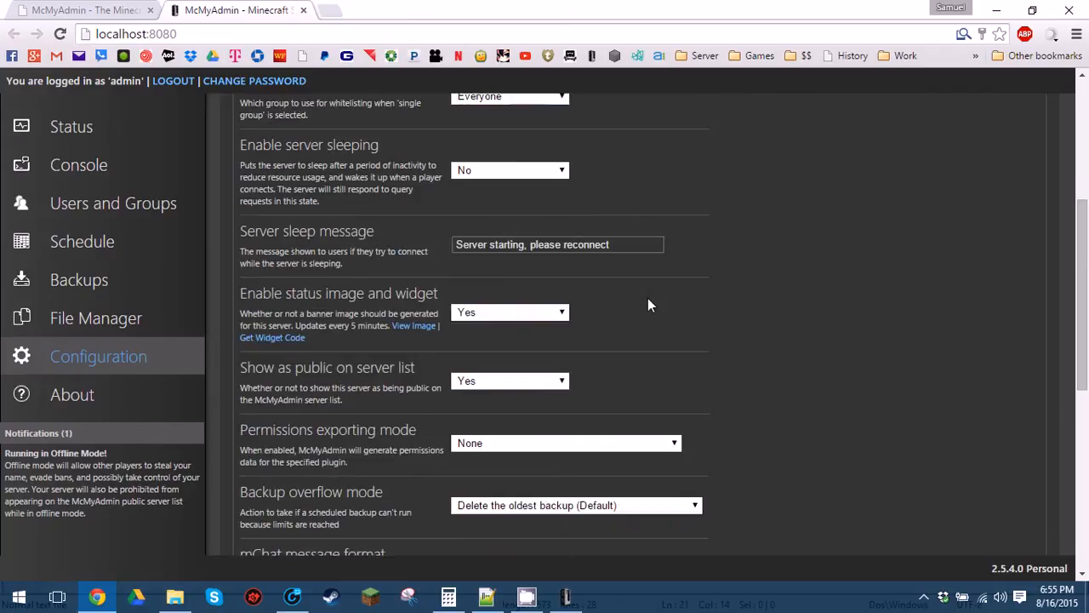
pyautogui.scroll(-1, 637, 375)
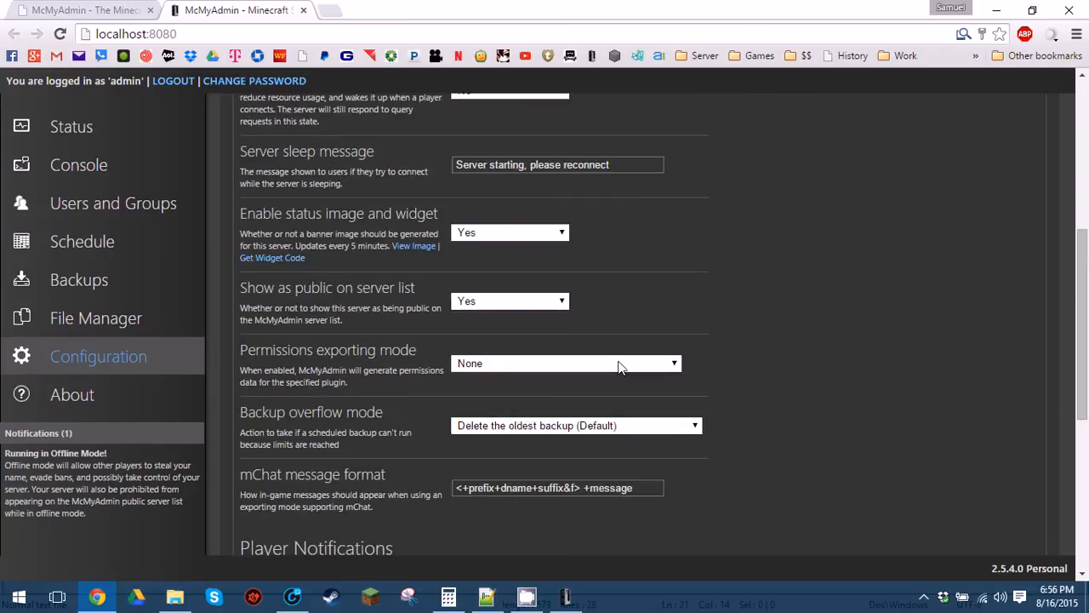
pyautogui.click(609, 361)
pyautogui.click(600, 406)
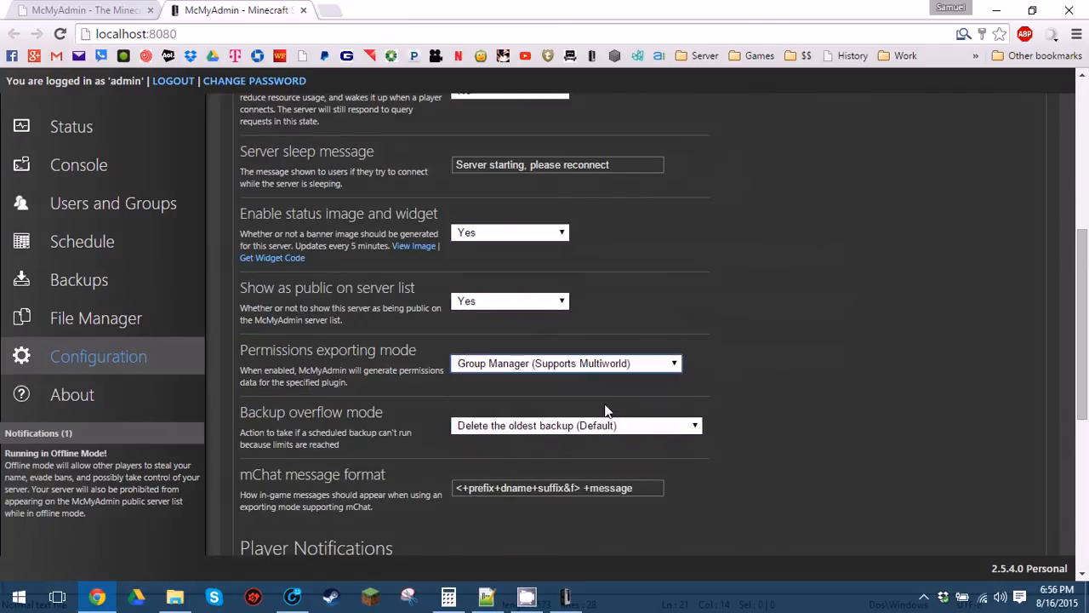
pyautogui.click(256, 454)
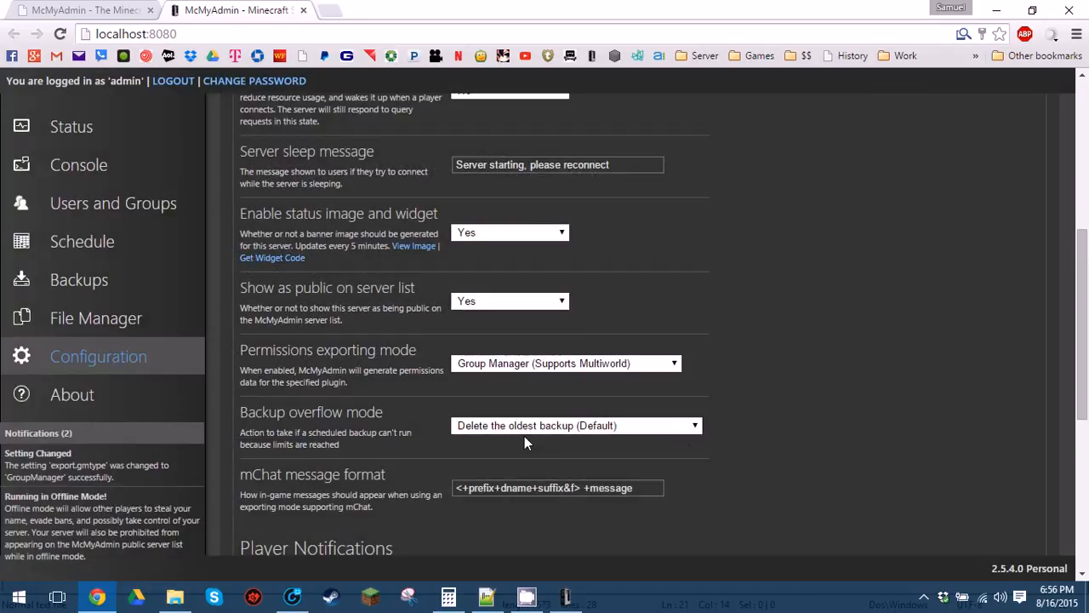
# Set backup overflow to keep deleting oldest backups and show access denied errors.
pyautogui.scroll(-1, 686, 438)
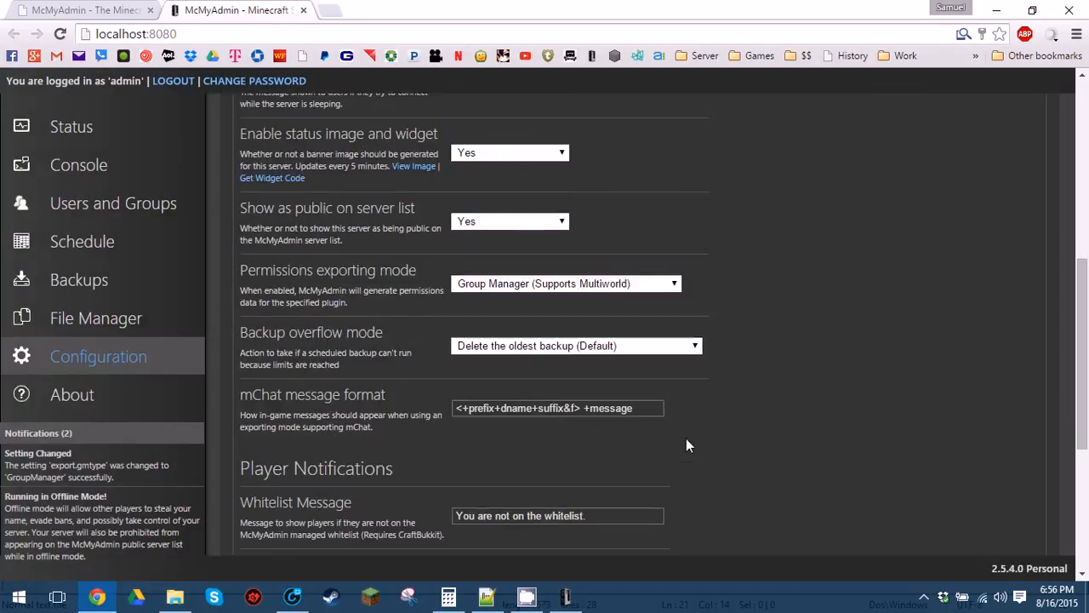
pyautogui.click(655, 349)
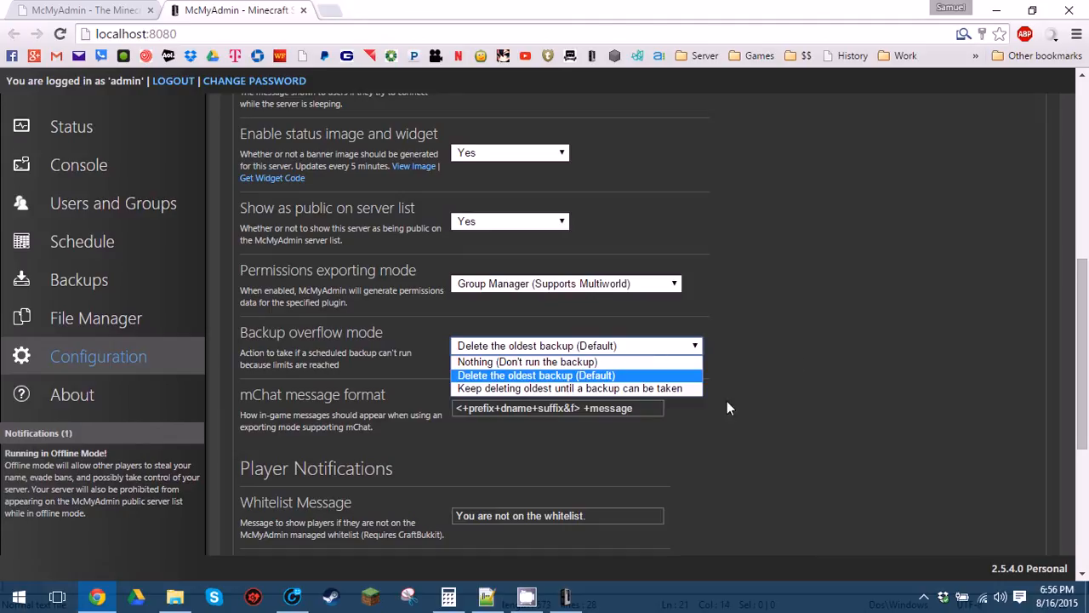
pyautogui.click(692, 390)
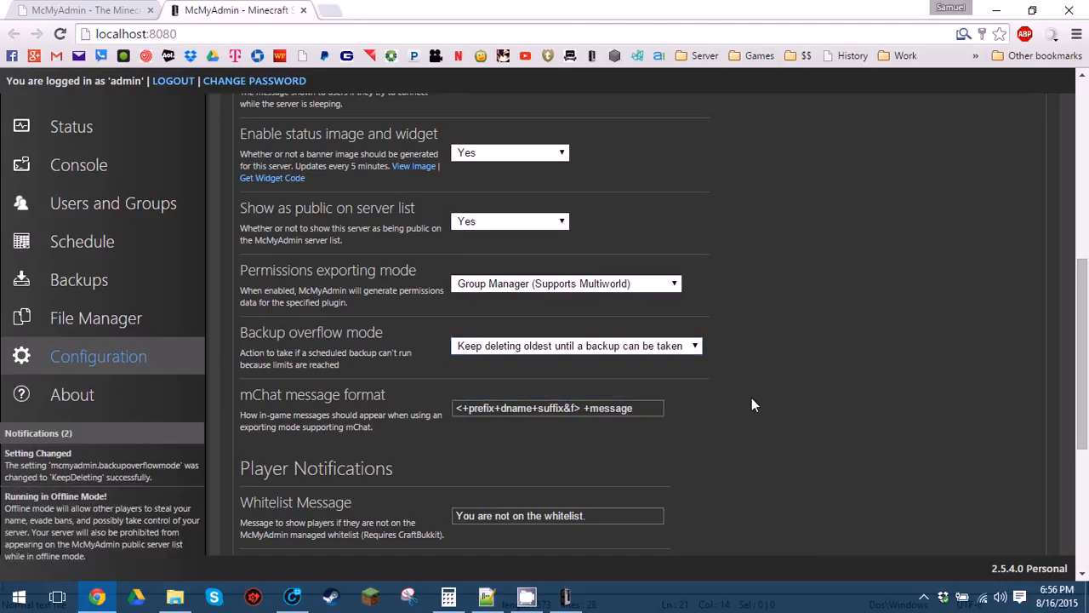
pyautogui.scroll(-4, 751, 397)
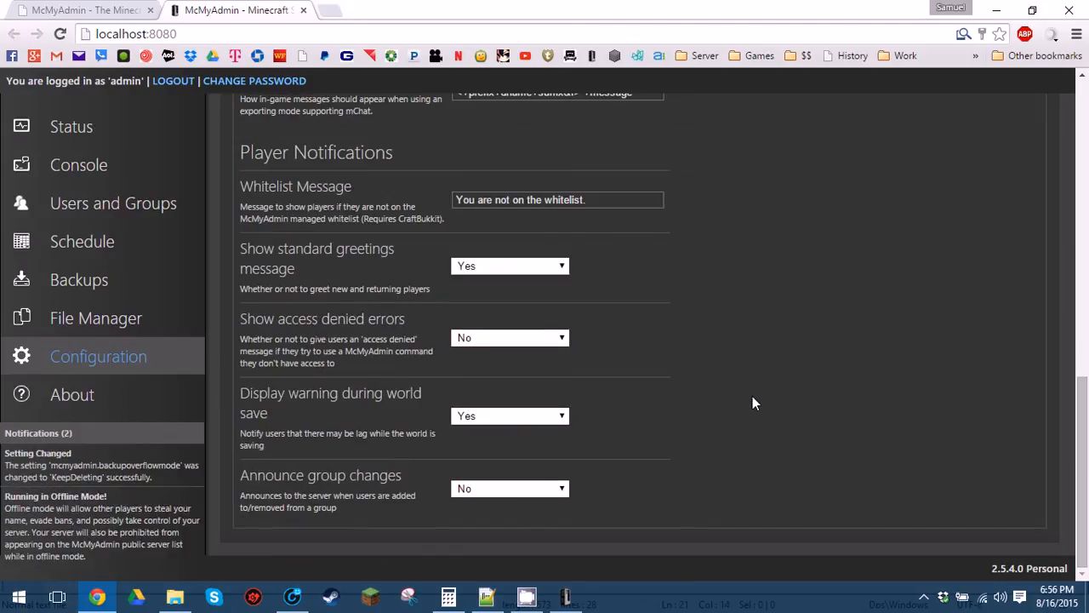
pyautogui.click(510, 338)
pyautogui.click(545, 354)
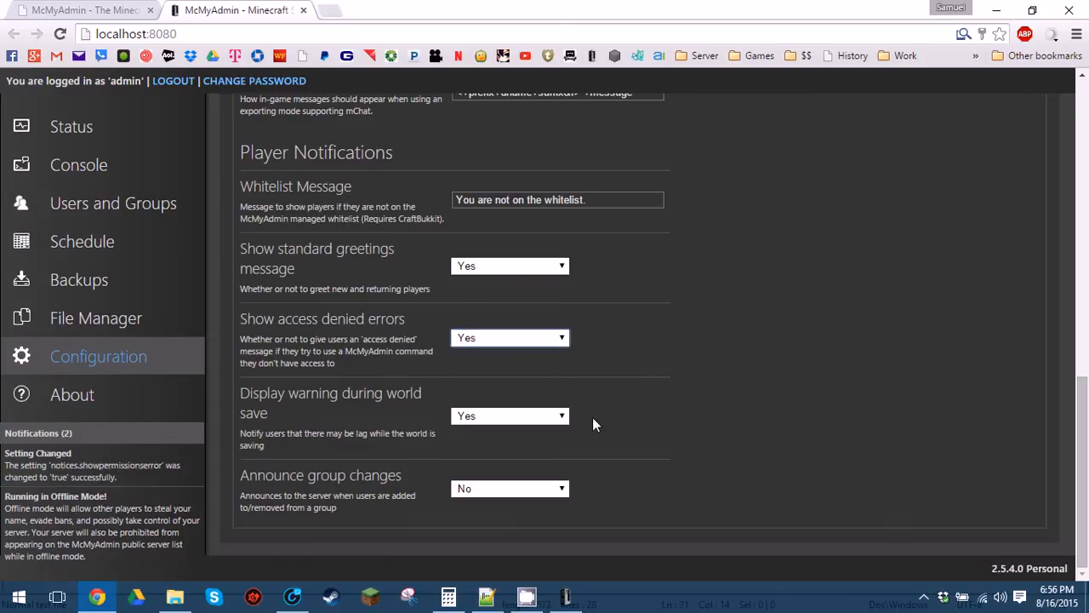
pyautogui.scroll(10, 703, 401)
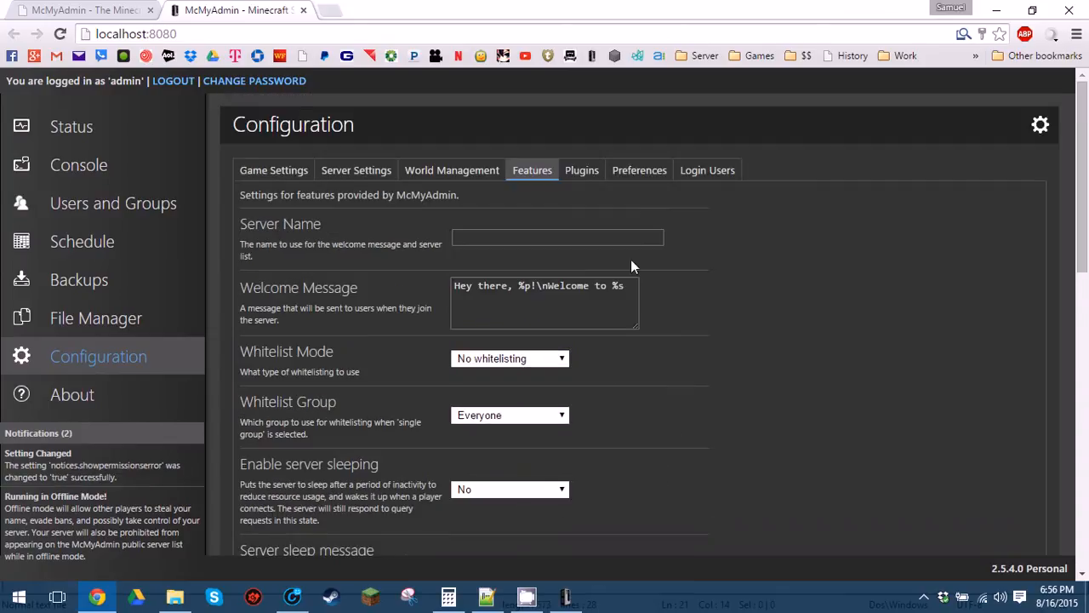
# Glance through the Plugins, Interface, Login Users and Game Settings tabs, then go to Status.
pyautogui.click(583, 170)
pyautogui.click(638, 172)
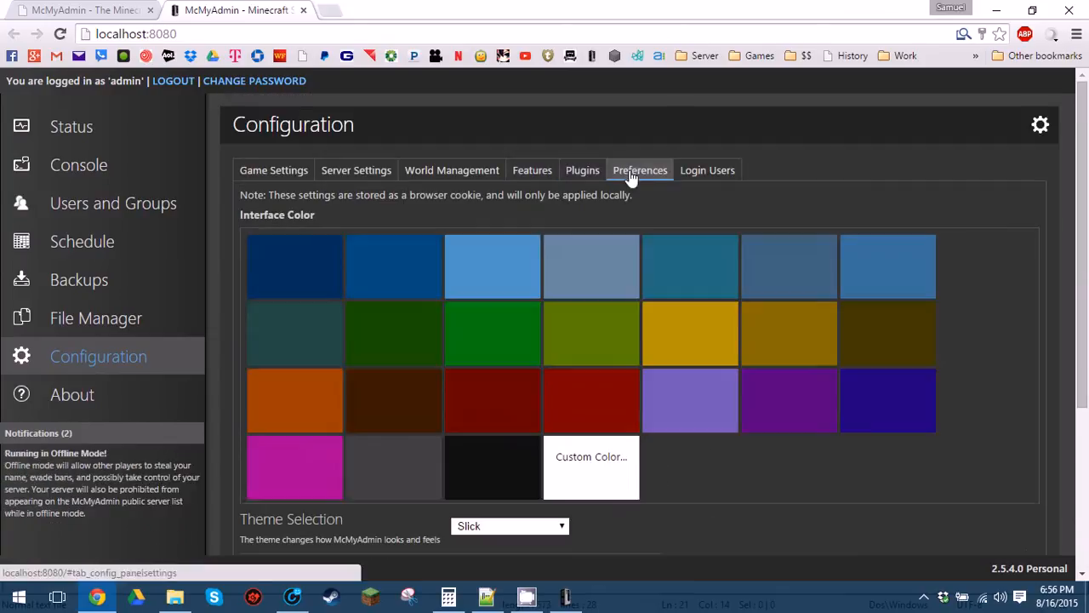
pyautogui.click(703, 172)
pyautogui.click(250, 174)
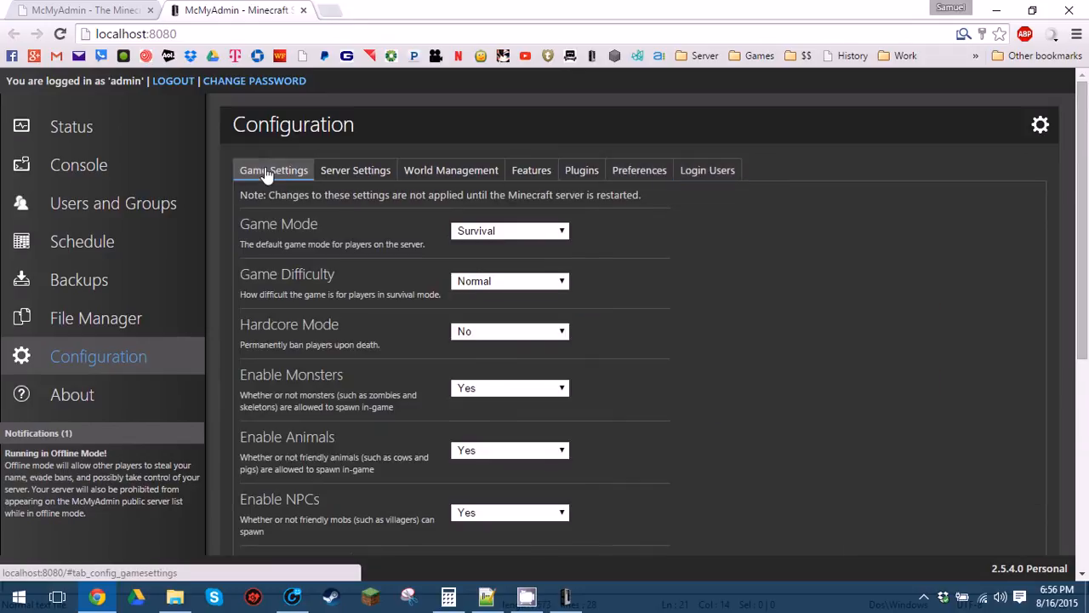
pyautogui.click(122, 134)
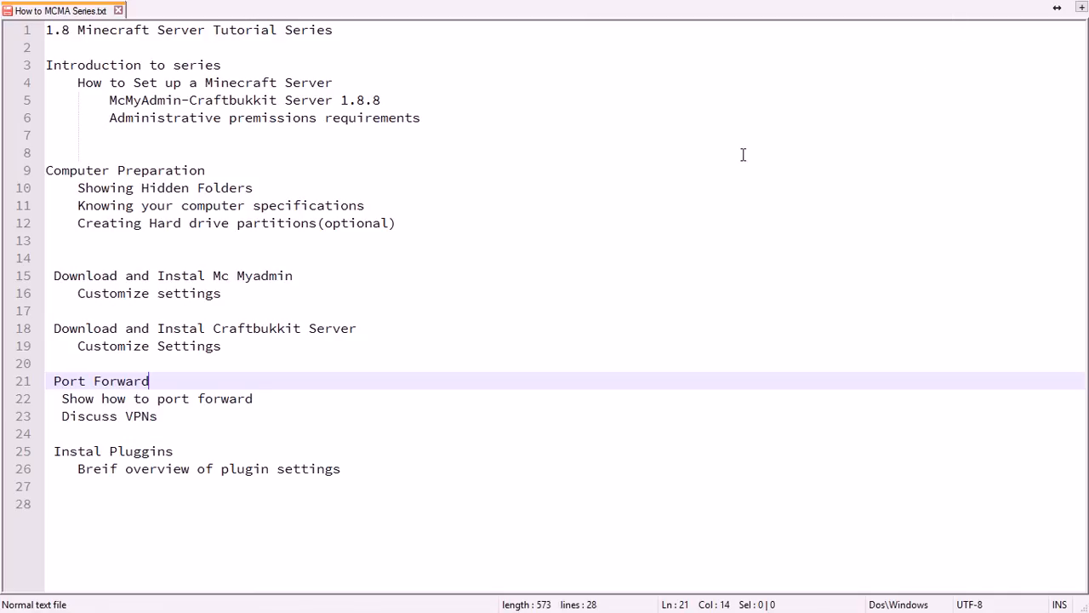
# Stop the McMyAdmin server by sending /quit in its console.
pyautogui.hotkey('alt', 'Tab')
pyautogui.hotkey('alt', 'Tab')
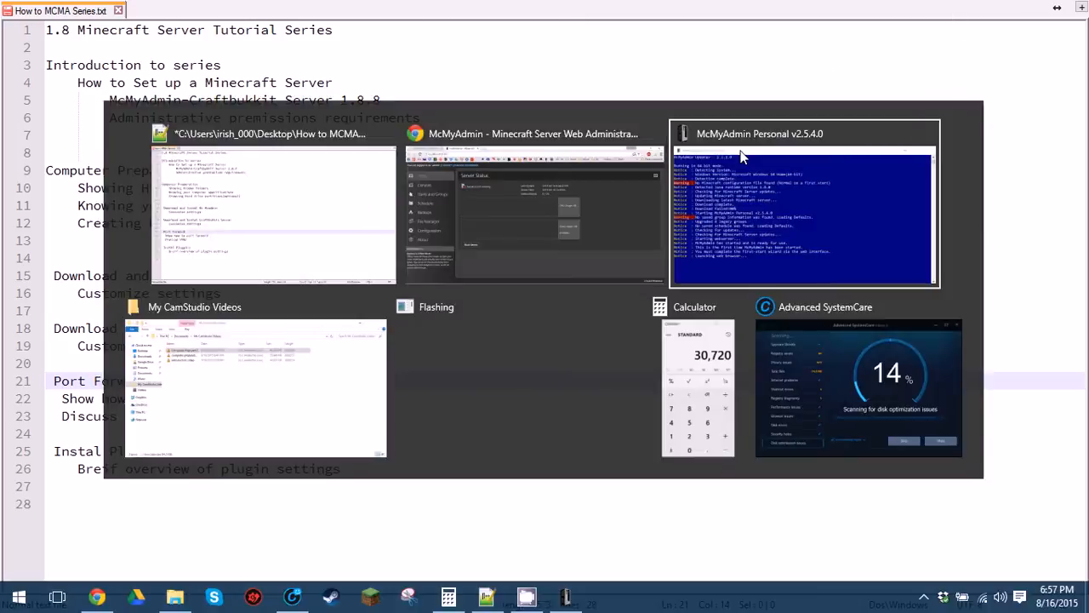
pyautogui.click(740, 156)
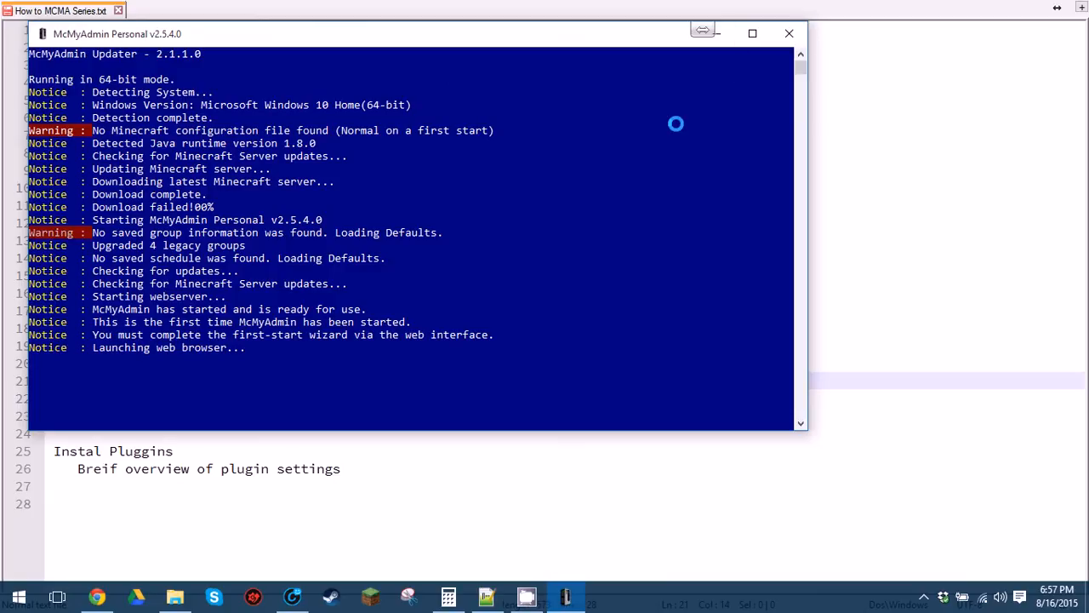
pyautogui.write('/quit')
pyautogui.press('Return')
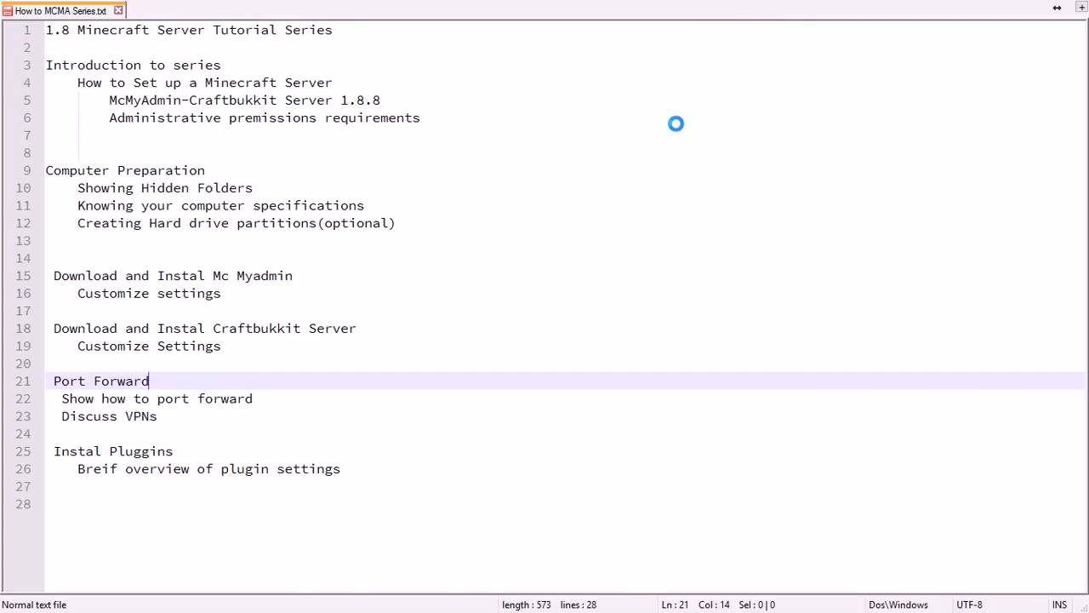
# Cycle through the open windows with Alt+Tab to reach File Explorer.
pyautogui.hotkey('alt', 'Tab')
pyautogui.hotkey('alt', 'Tab')
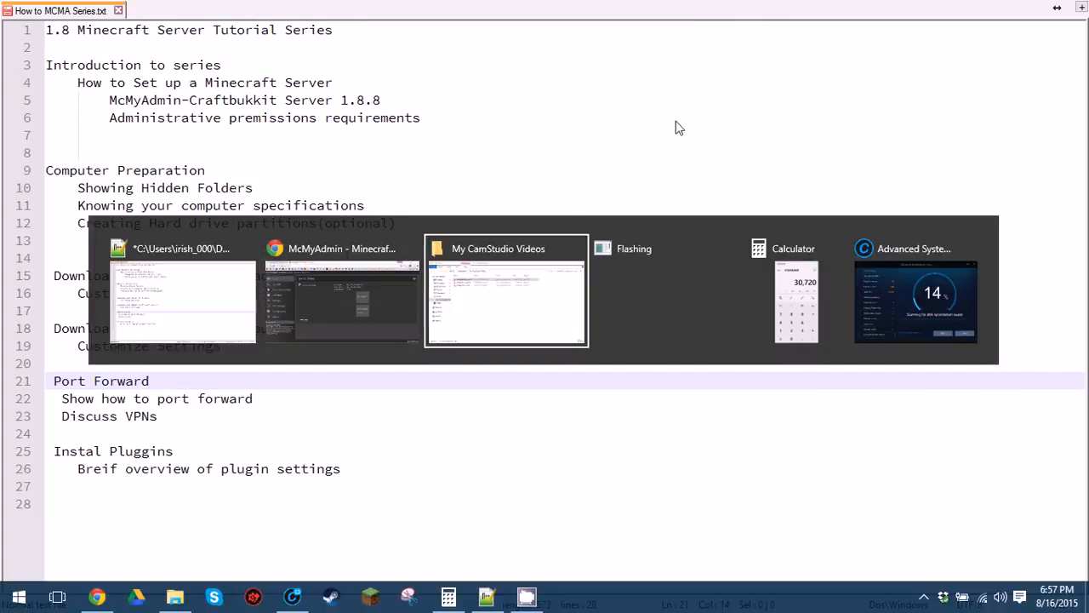
pyautogui.hotkey('alt', 'Tab')
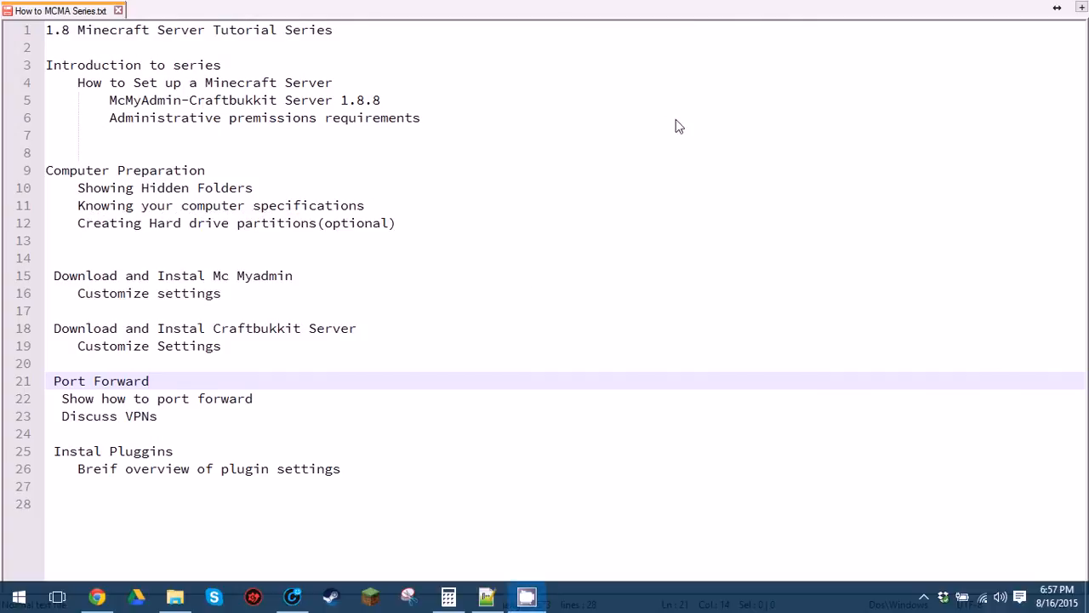
pyautogui.hotkey('alt', 'Tab')
pyautogui.hotkey('alt', 'Tab')
pyautogui.hotkey('alt', 'Tab')
pyautogui.hotkey('alt', 'Tab')
pyautogui.hotkey('alt', 'Tab')
pyautogui.hotkey('alt', 'Tab')
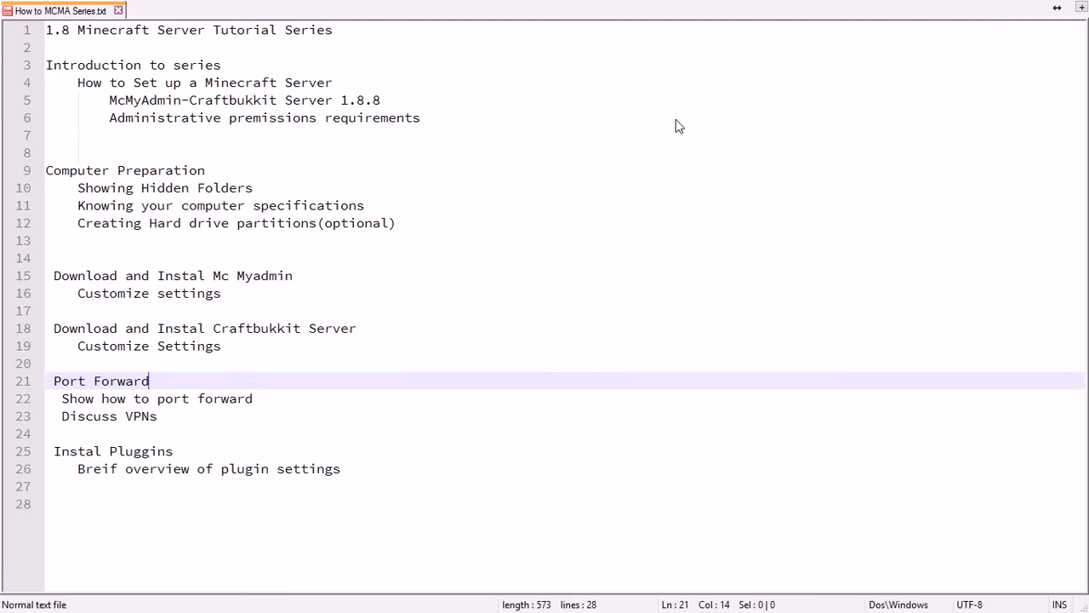
pyautogui.hotkey('alt', 'Tab')
pyautogui.hotkey('alt', 'Tab')
pyautogui.hotkey('alt', 'Tab')
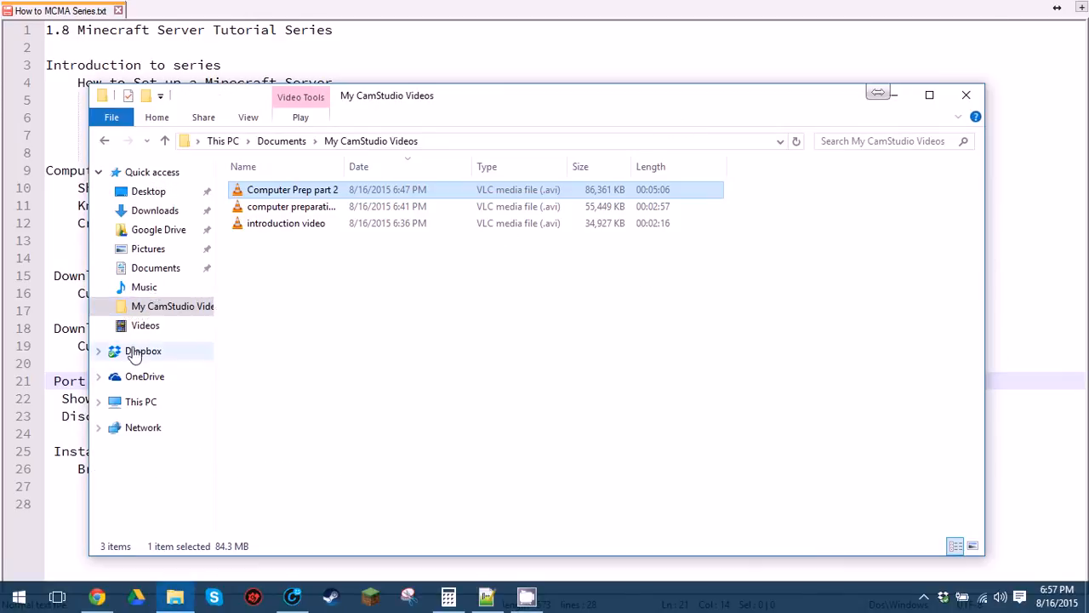
# Open S:\McMyAdmin\McMyAdmin.conf in Notepad++ from File Explorer.
pyautogui.click(141, 403)
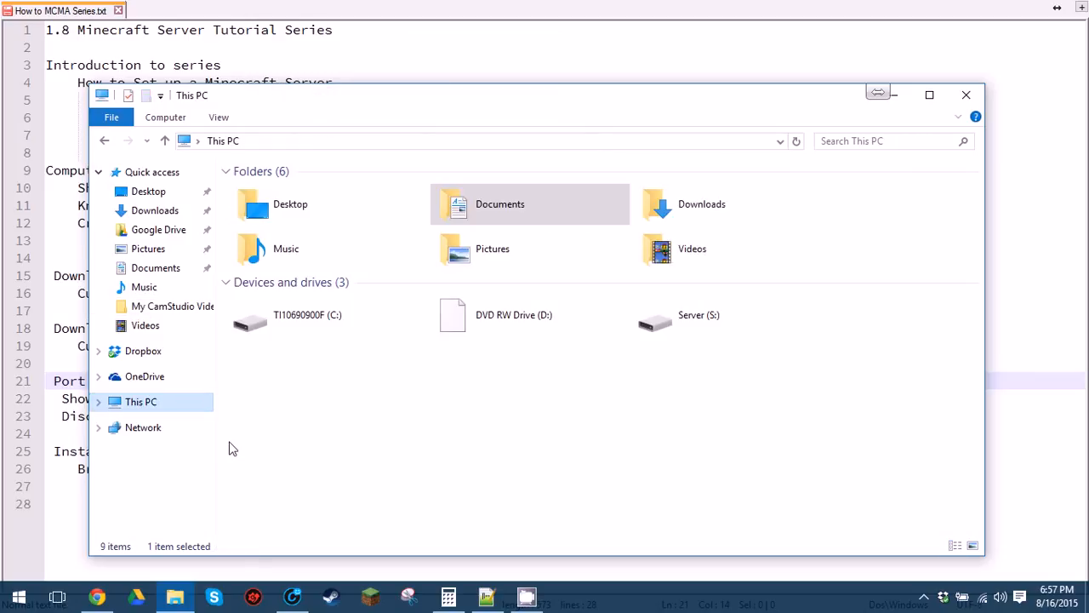
pyautogui.doubleClick(677, 323)
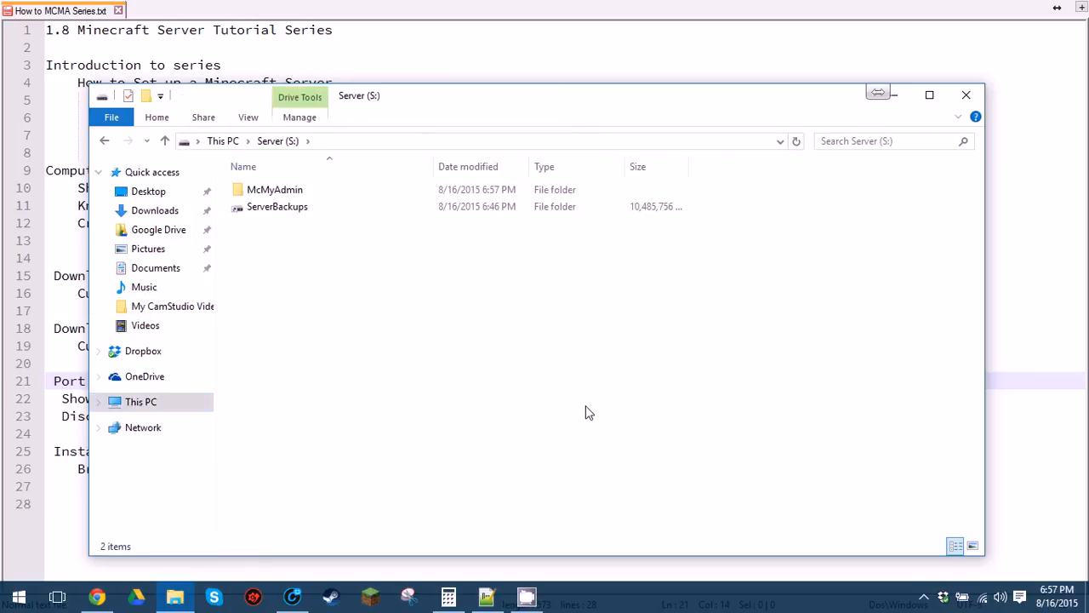
pyautogui.doubleClick(281, 192)
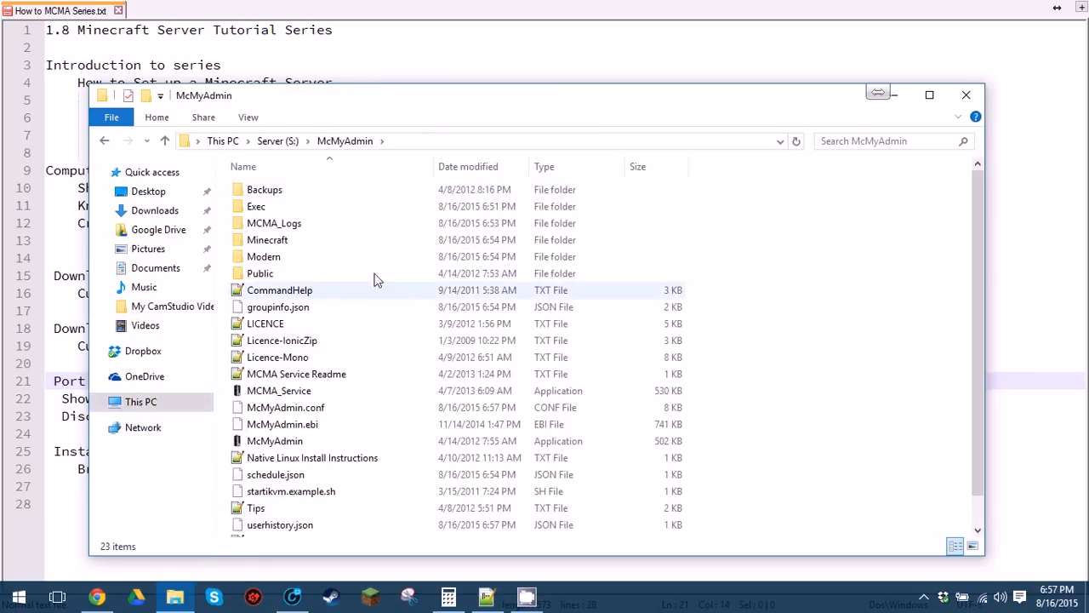
pyautogui.scroll(-1, 329, 263)
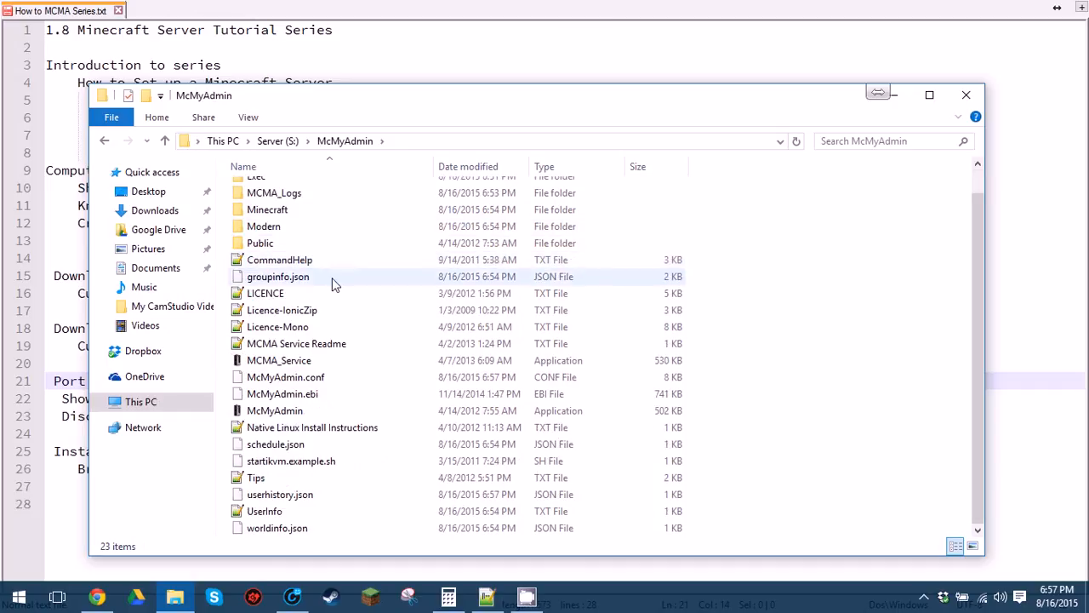
pyautogui.click(331, 379)
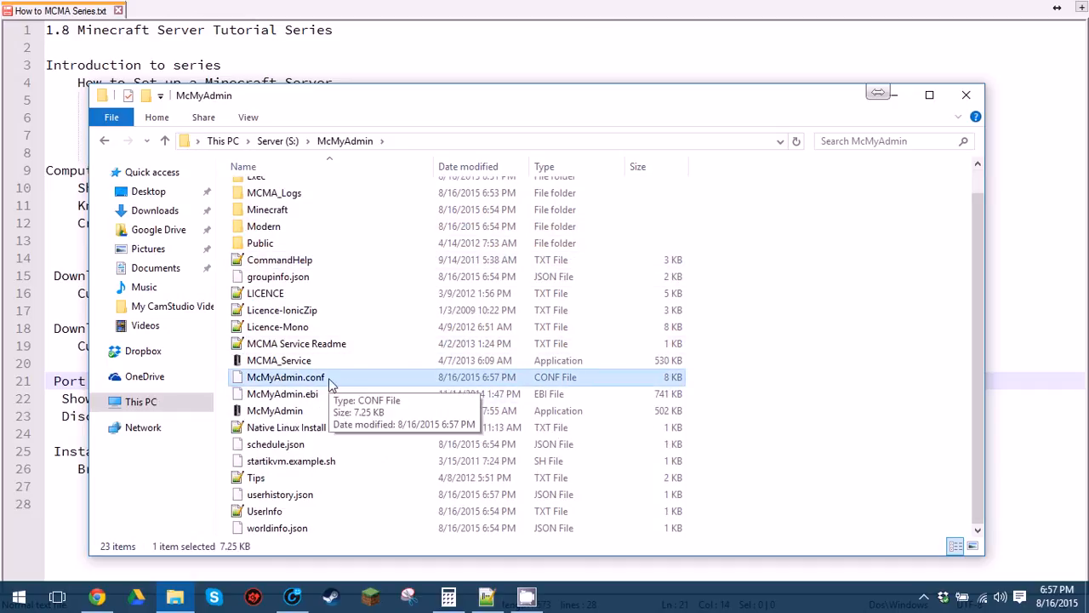
pyautogui.rightClick(329, 380)
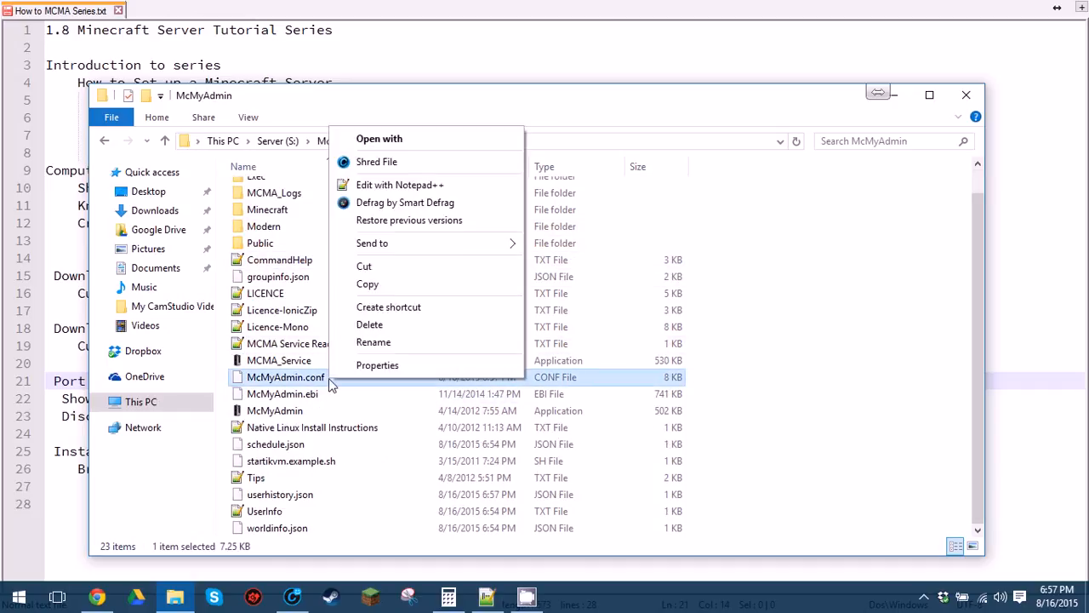
pyautogui.click(398, 187)
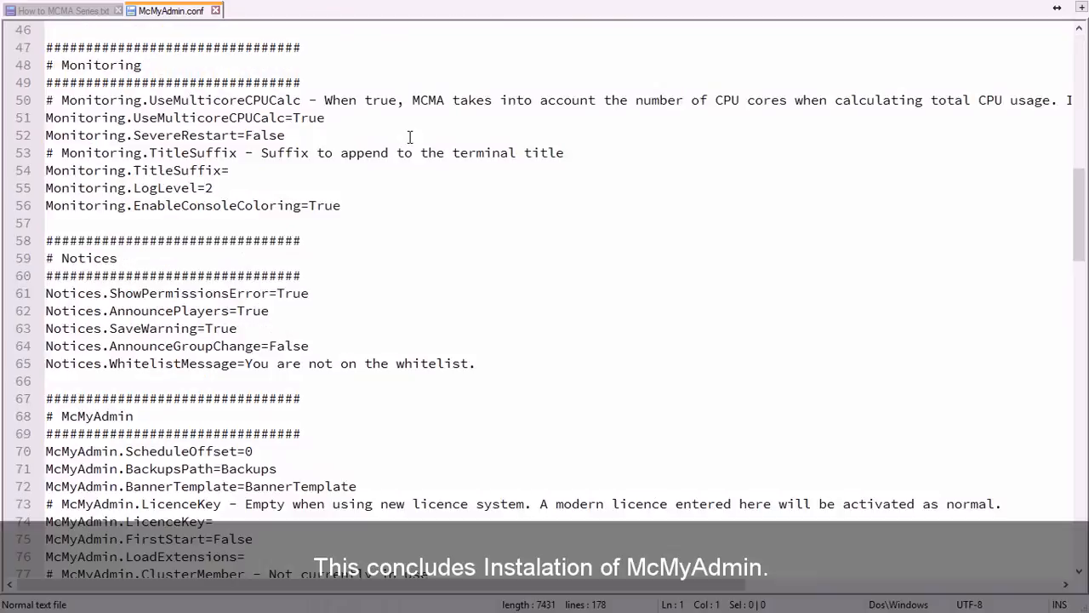
# Search McMyAdmin.conf for 1024 and select the value on the Java.Memory=1024 line.
pyautogui.scroll(3, 410, 137)
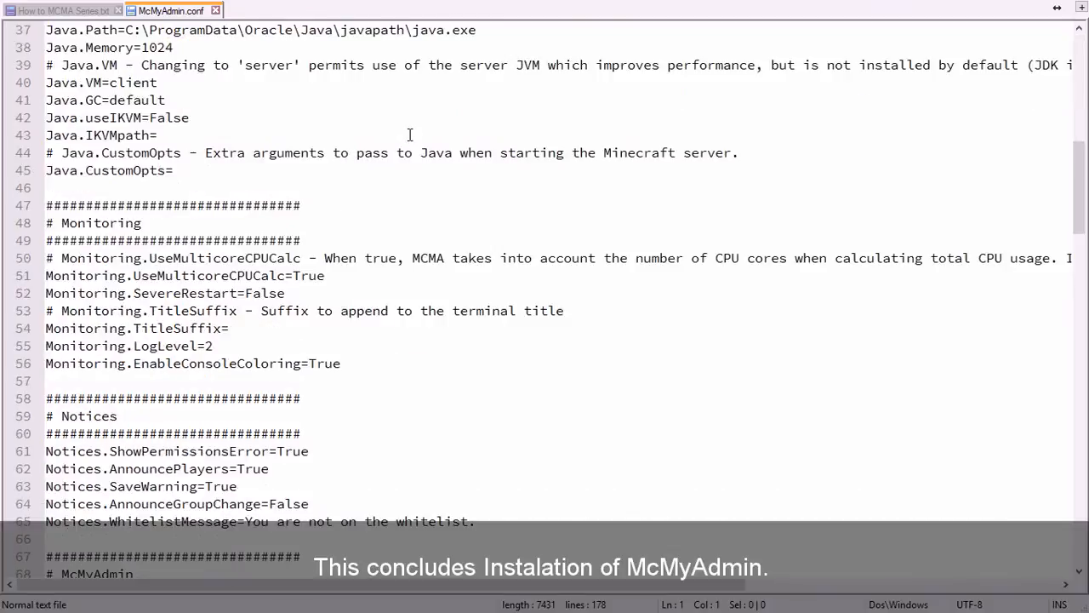
pyautogui.hotkey('ctrl', 'f')
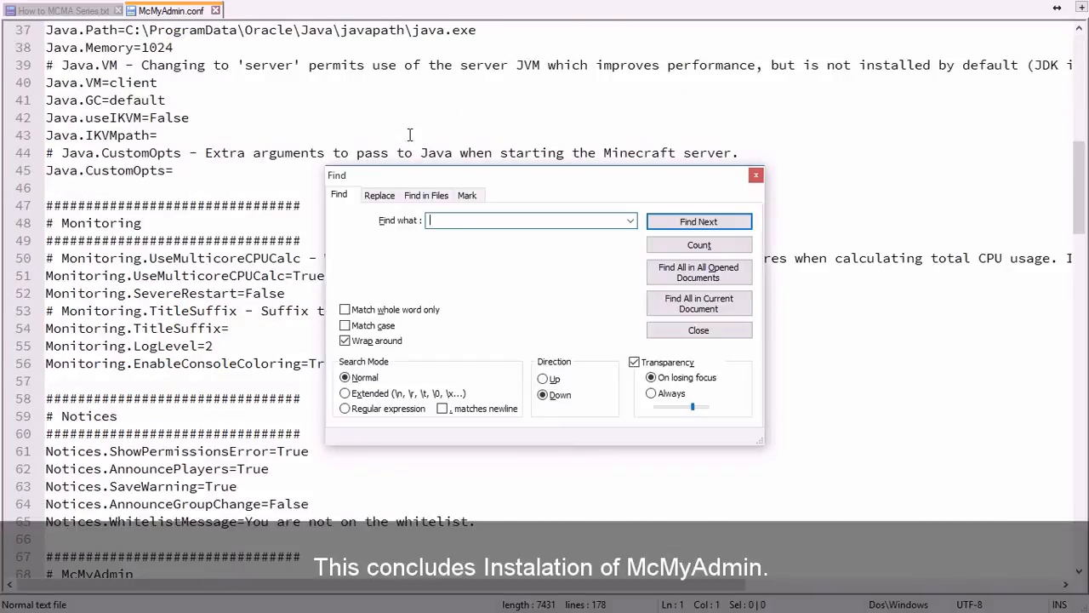
pyautogui.write('1024')
pyautogui.click(695, 230)
pyautogui.click(260, 114)
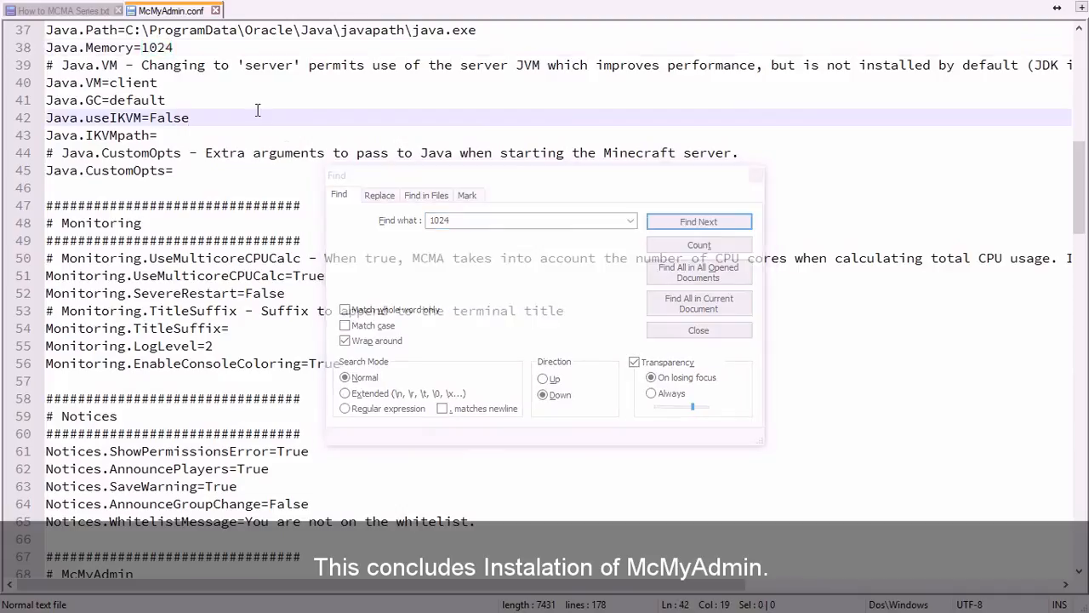
pyautogui.click(195, 50)
pyautogui.scroll(3, 221, 170)
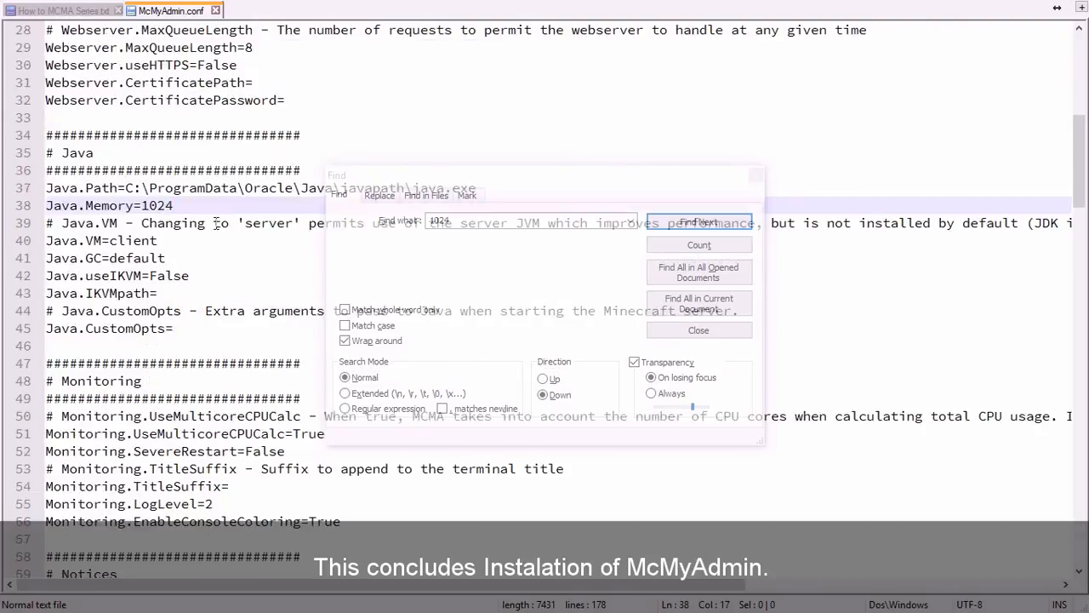
pyautogui.moveTo(180, 206); pyautogui.dragTo(141, 208)
pyautogui.scroll(1, 194, 210)
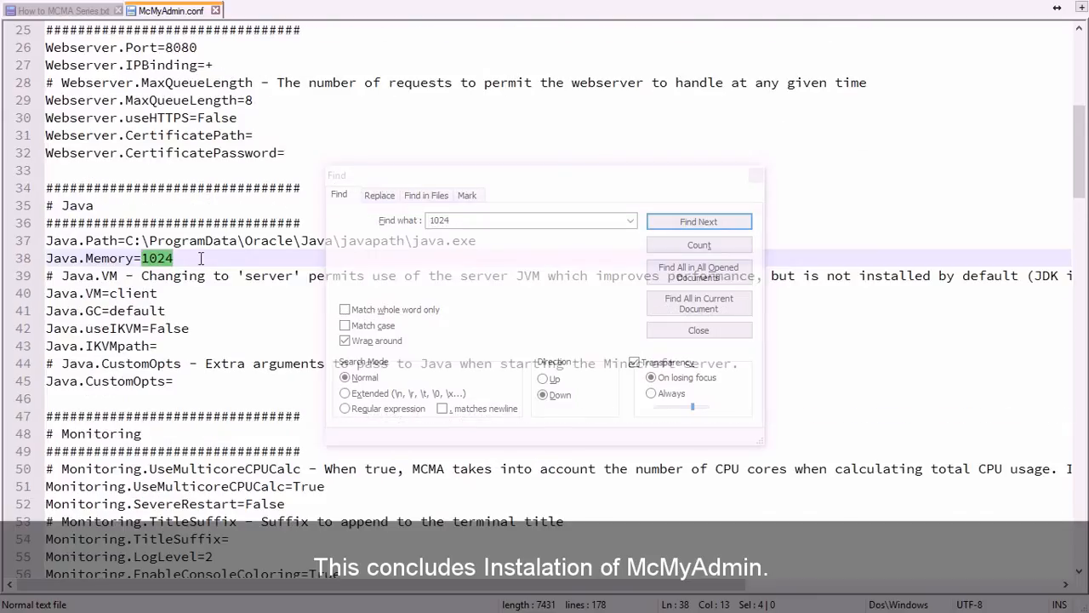
pyautogui.scroll(1, 201, 260)
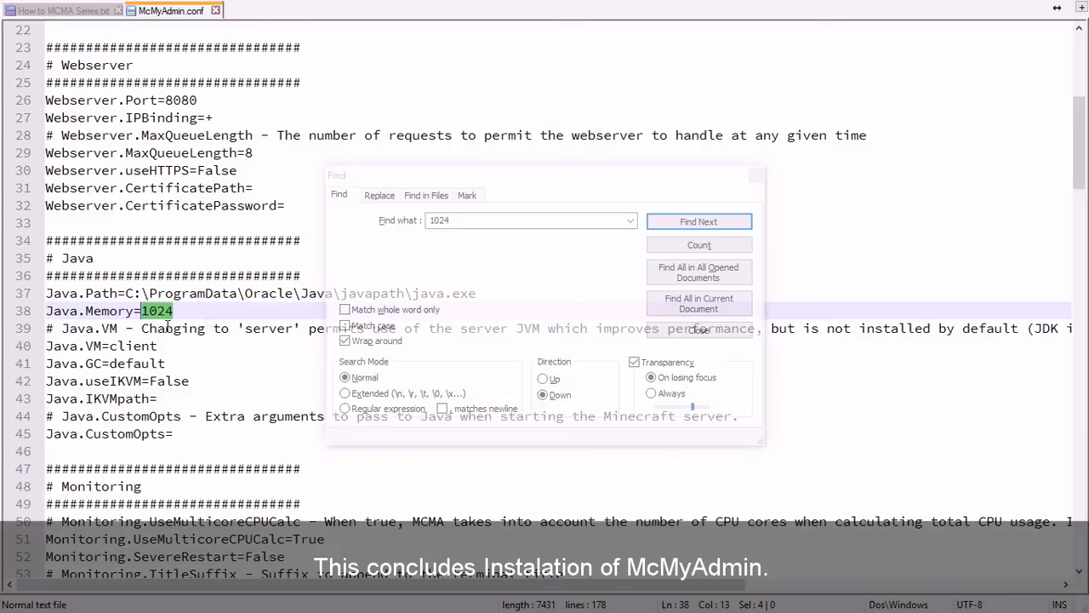
pyautogui.scroll(-1, 242, 349)
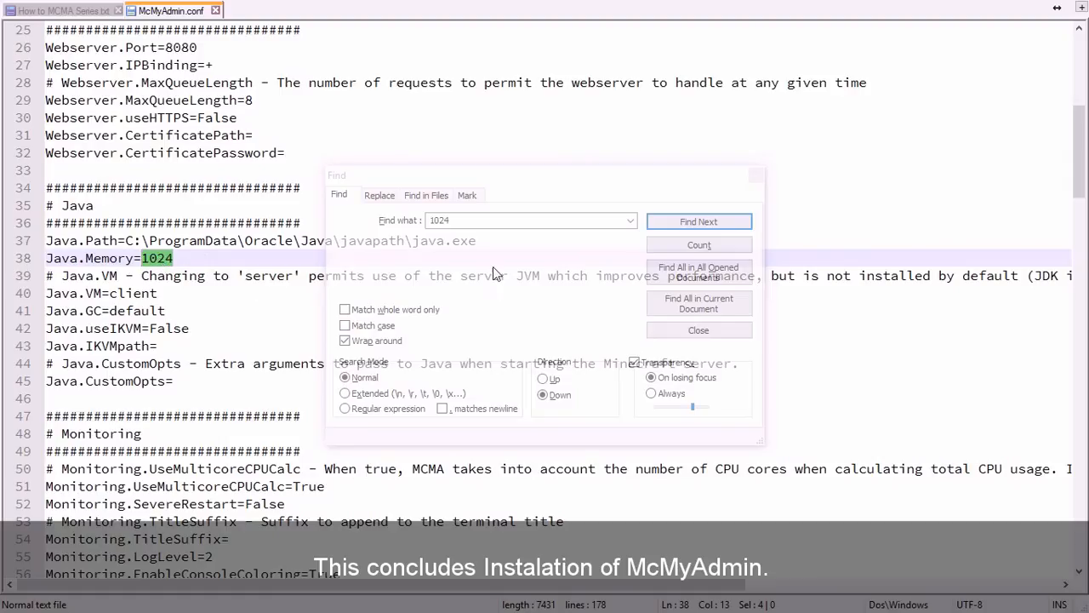
# Deselect the memory value and scroll through the rest of McMyAdmin.conf.
pyautogui.click(285, 294)
pyautogui.scroll(-7, 274, 324)
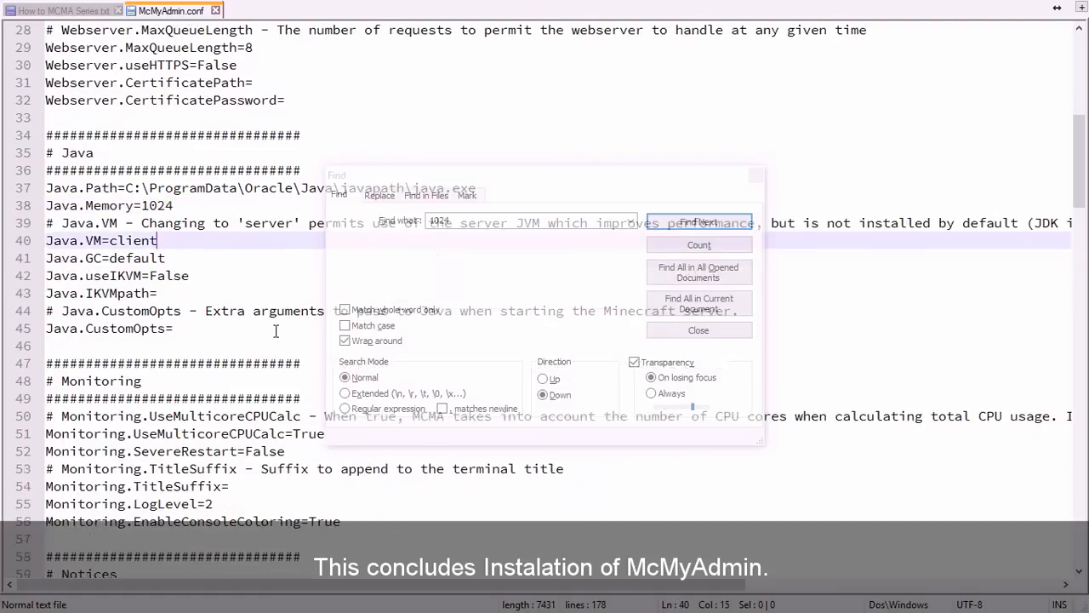
pyautogui.scroll(-17, 275, 330)
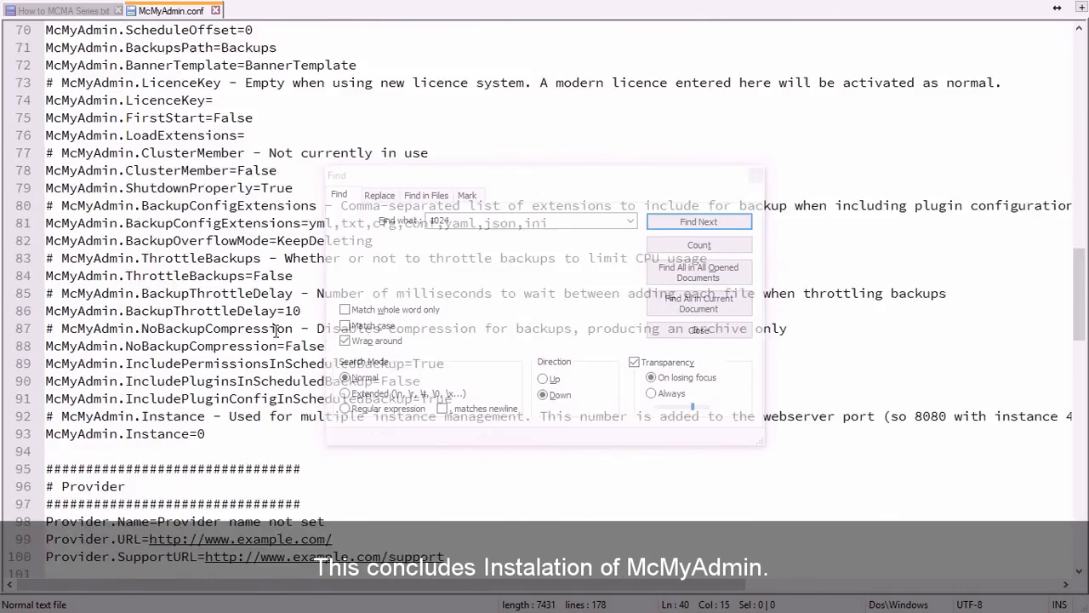
pyautogui.scroll(-4, 281, 329)
pyautogui.scroll(20, 284, 340)
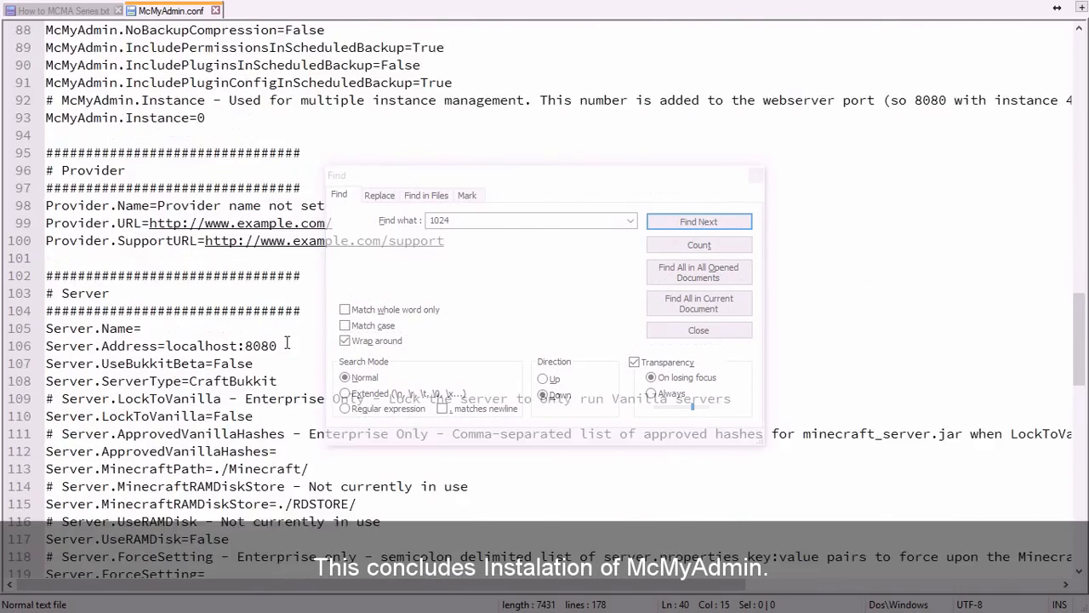
pyautogui.scroll(12, 288, 347)
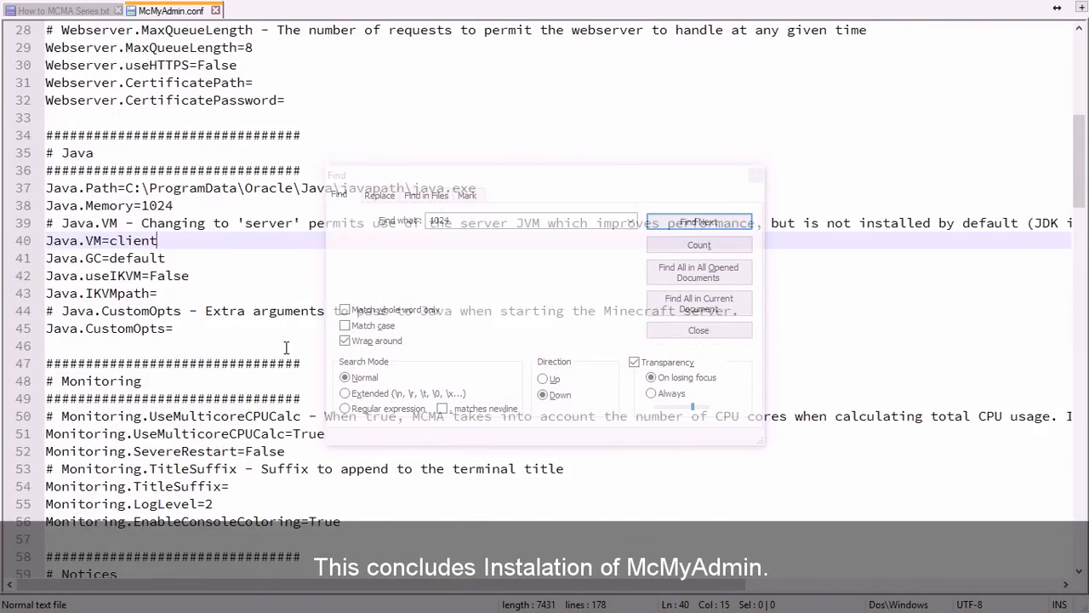
pyautogui.scroll(2, 287, 347)
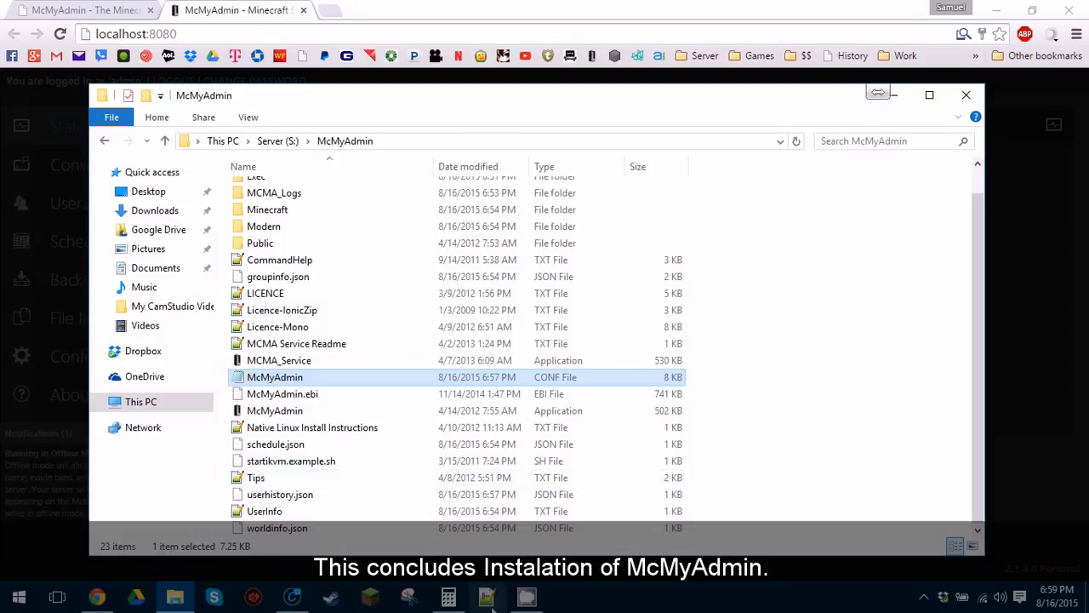
# Reopen How to MCMA Series.txt from the desktop and select lines 15–16, the Download and Instal Mc Myadmin section.
pyautogui.click(996, 9)
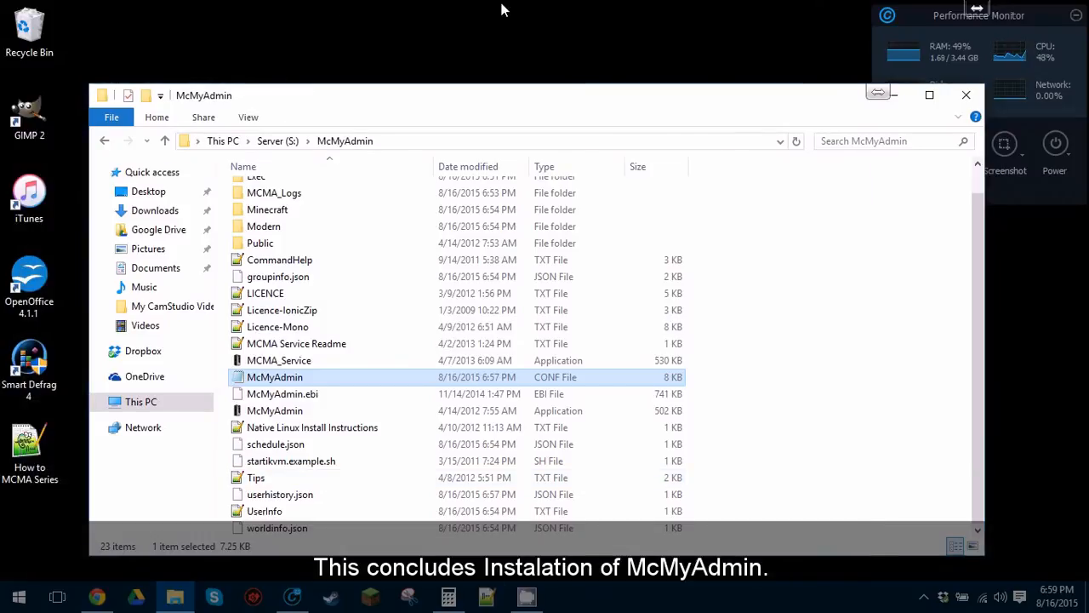
pyautogui.doubleClick(29, 460)
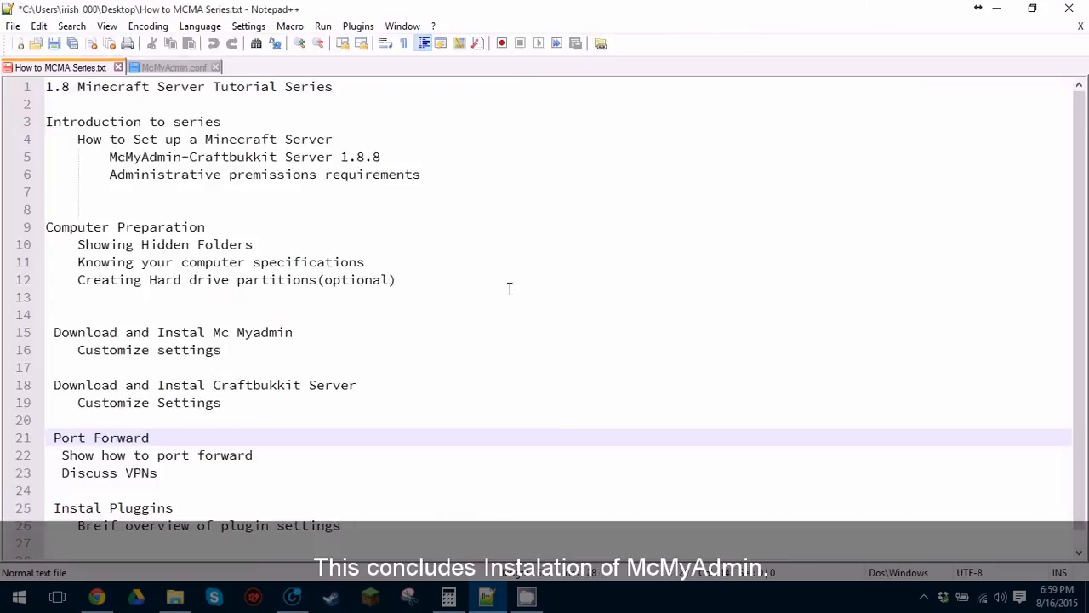
pyautogui.moveTo(55, 335); pyautogui.dragTo(269, 347)
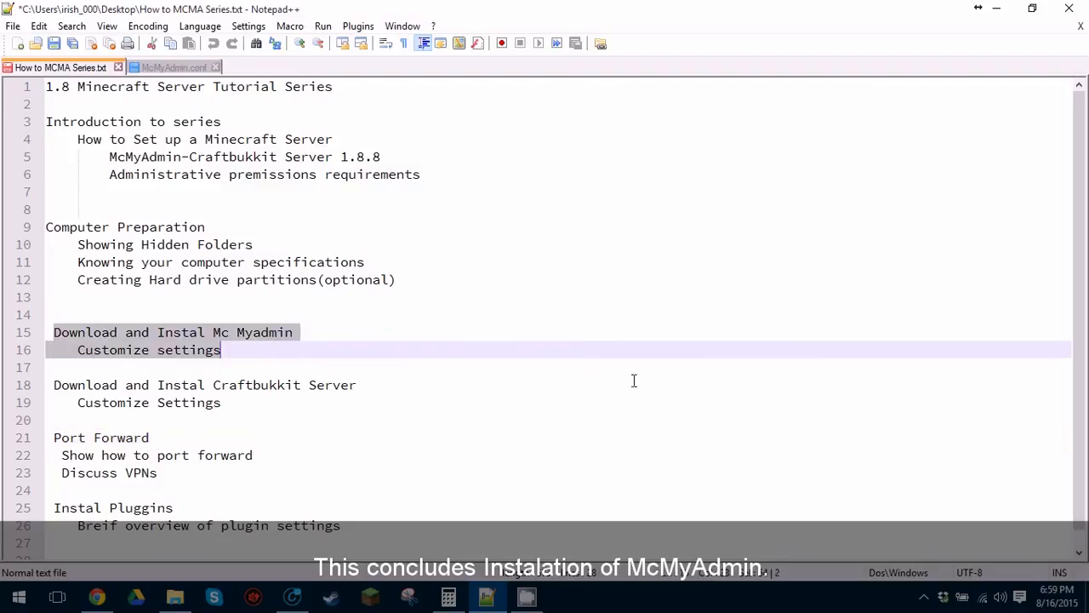